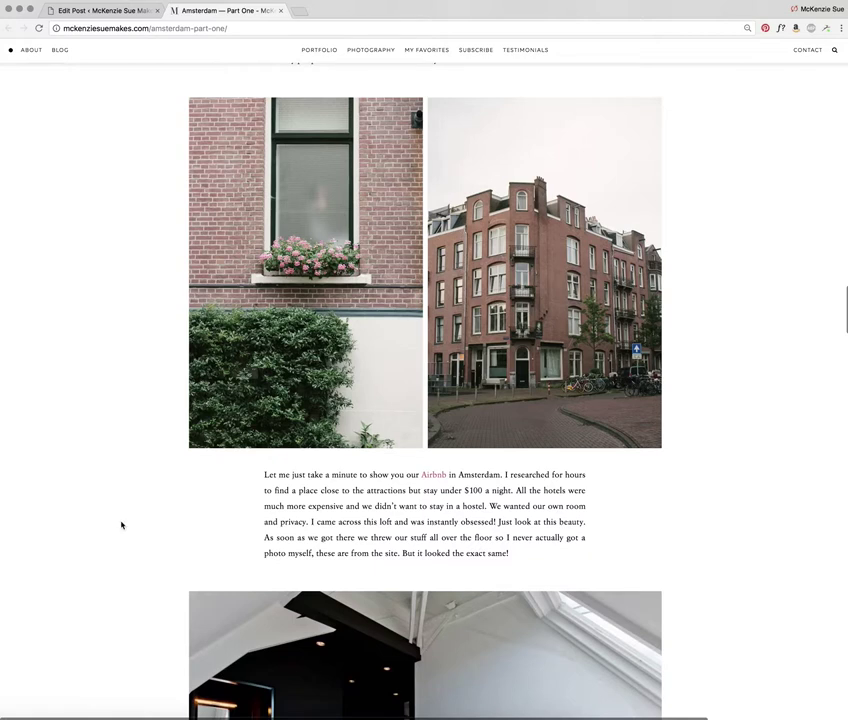
- Browse the published Amsterdam post from the Airbnb section to the Day 2 canal photos, examining the full-width and side-by-side layouts
scroll(121, 525, "up", 1)
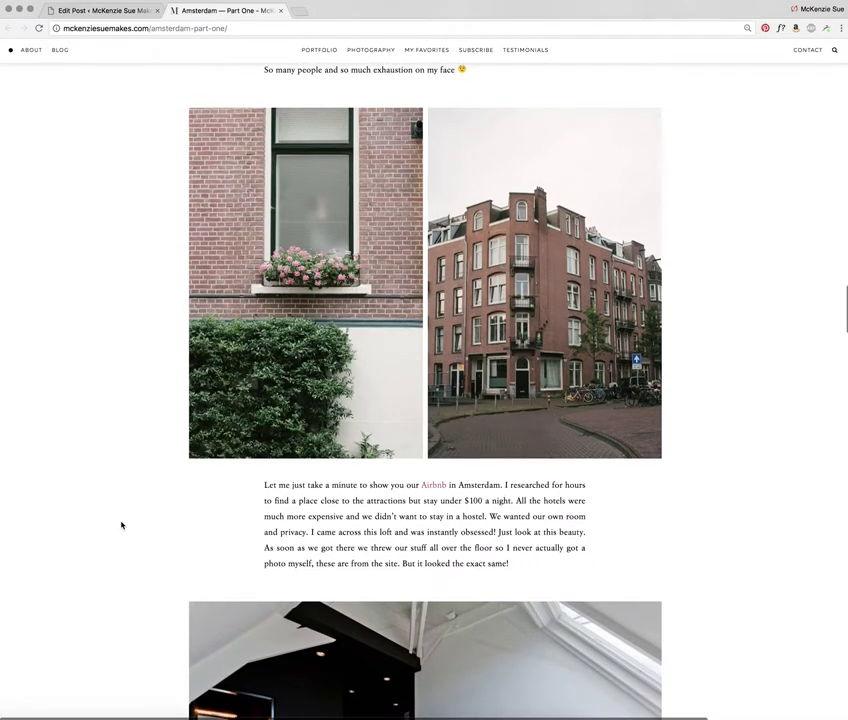
scroll(121, 525, "up", 3)
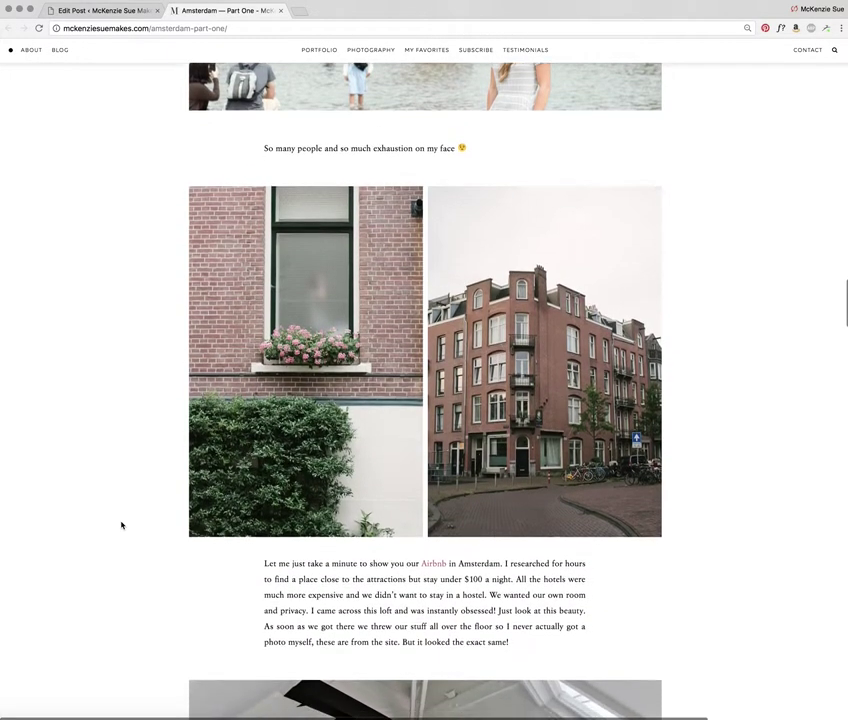
scroll(121, 525, "down", 7)
scroll(121, 525, "down", 8)
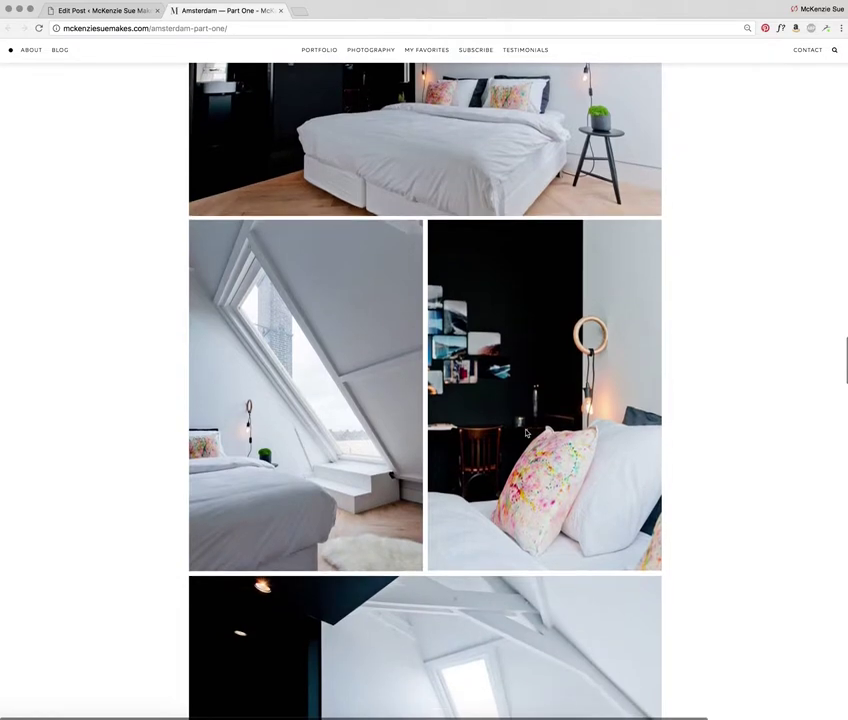
scroll(526, 433, "down", 5)
scroll(435, 447, "down", 11)
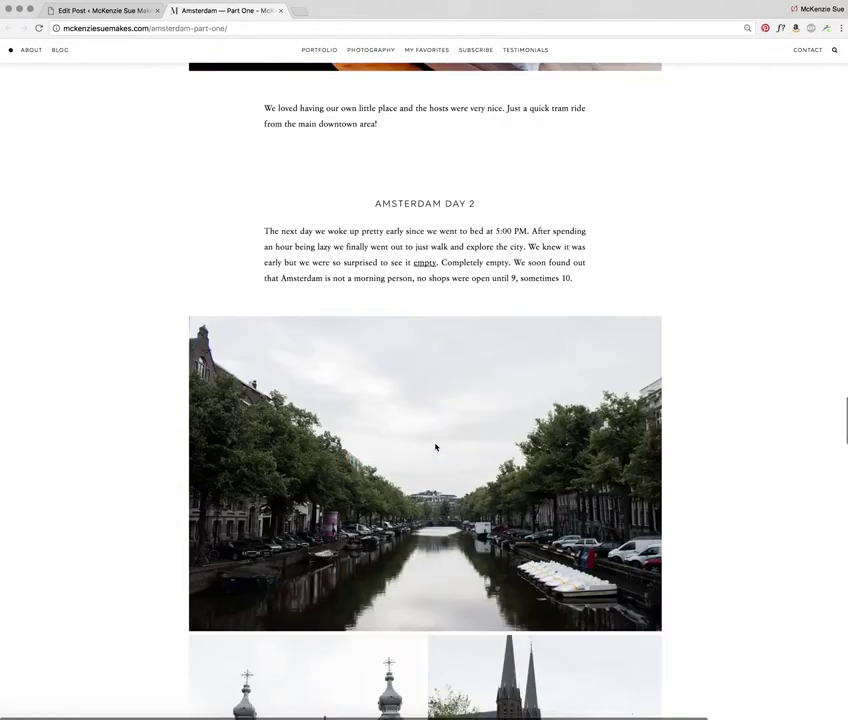
scroll(435, 447, "down", 2)
scroll(443, 507, "up", 1)
scroll(443, 509, "down", 5)
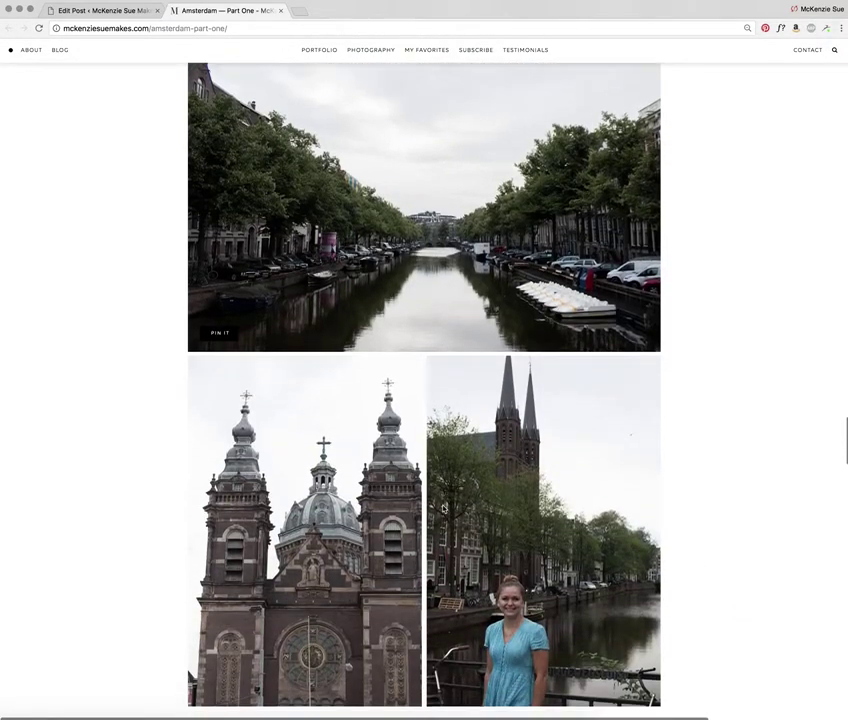
scroll(443, 509, "down", 5)
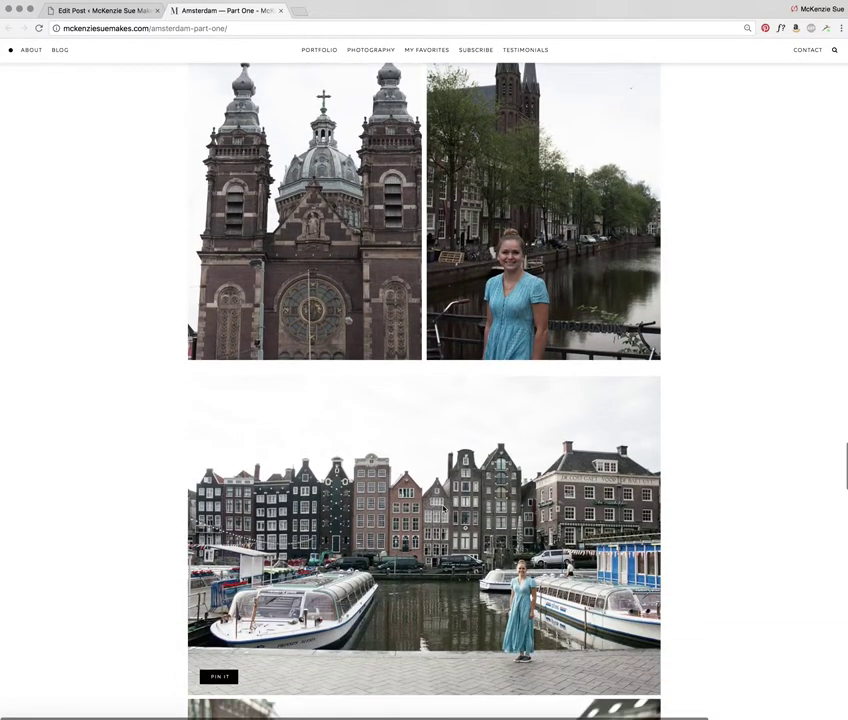
- Compare the photo spacing and pairing across the Day 2 section, from the church photos to the paired portraits after the Tulip Museum
scroll(443, 509, "up", 3)
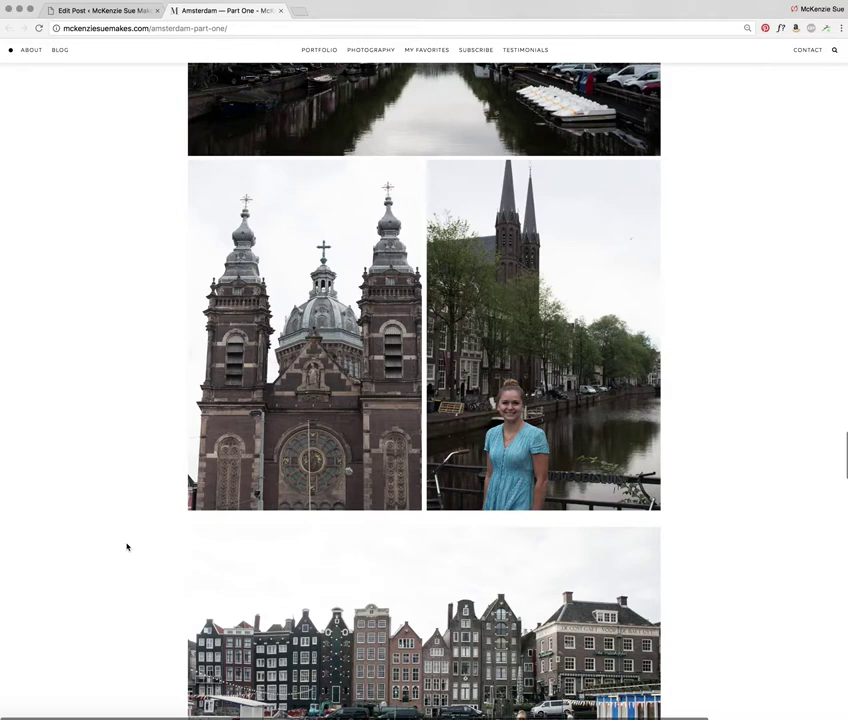
scroll(120, 545, "down", 10)
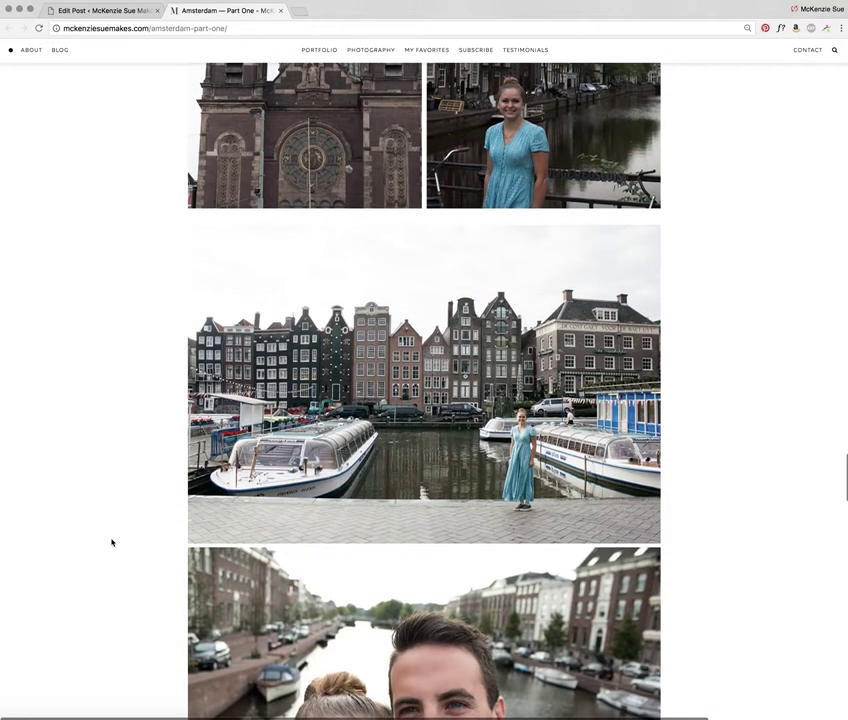
scroll(112, 543, "down", 8)
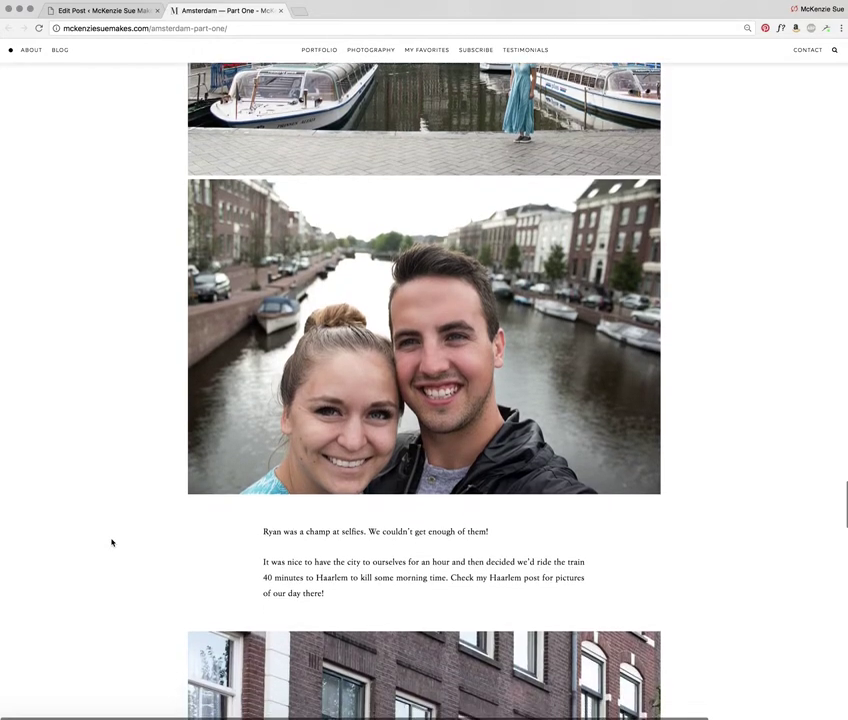
scroll(112, 543, "up", 12)
scroll(112, 543, "up", 7)
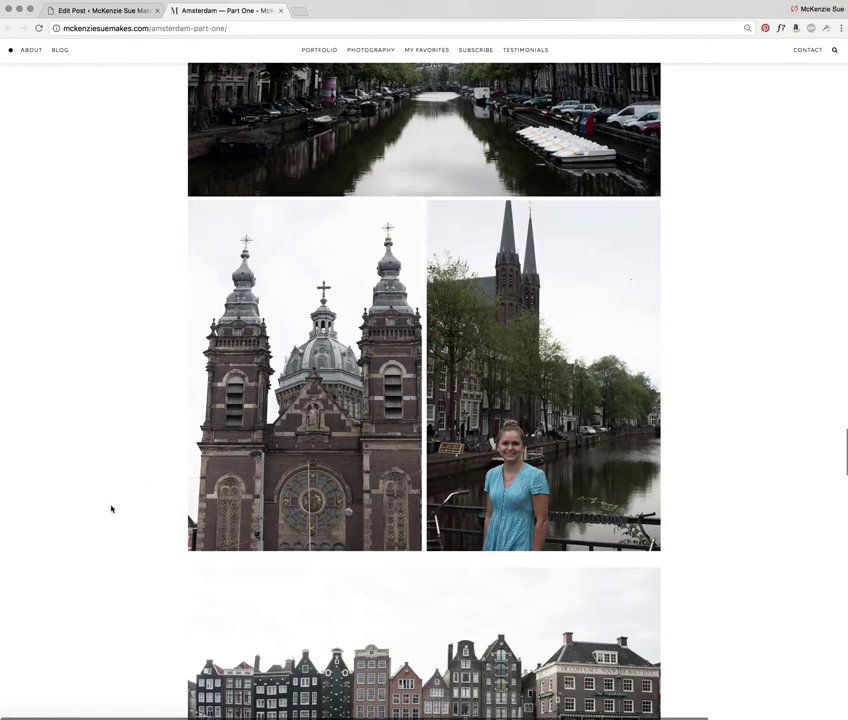
scroll(114, 508, "down", 10)
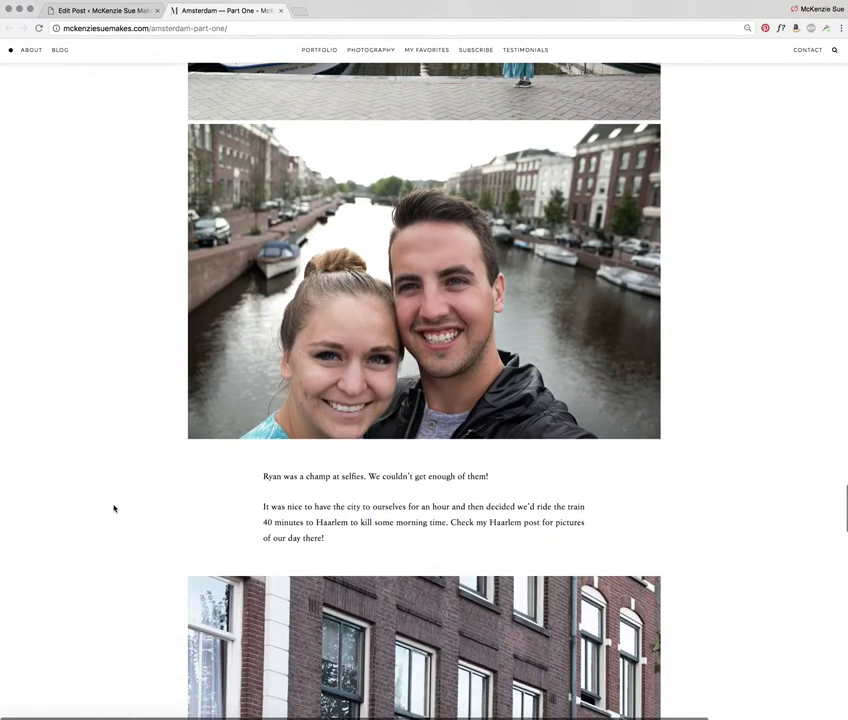
scroll(114, 508, "down", 10)
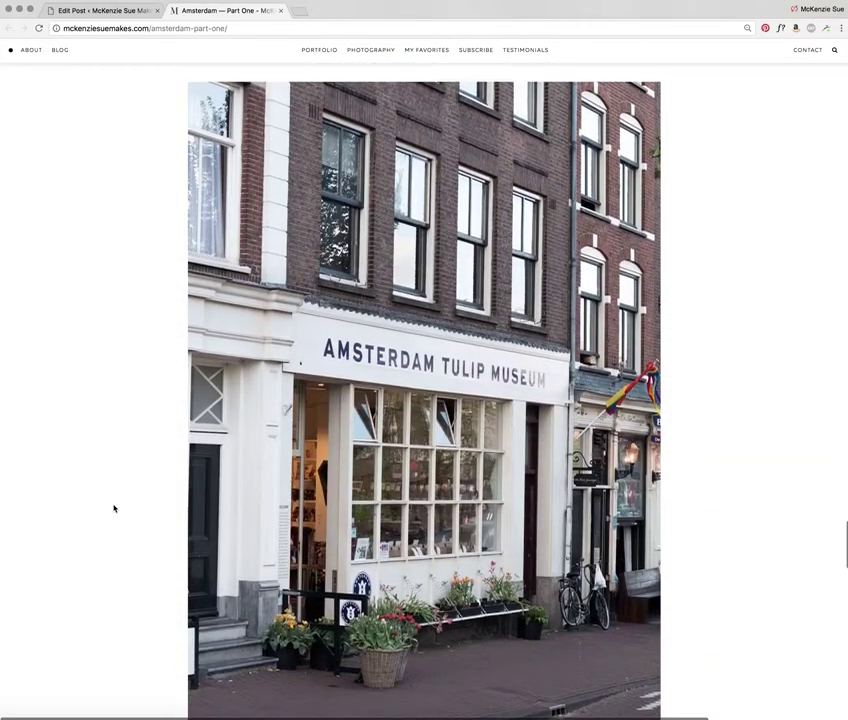
scroll(114, 508, "down", 7)
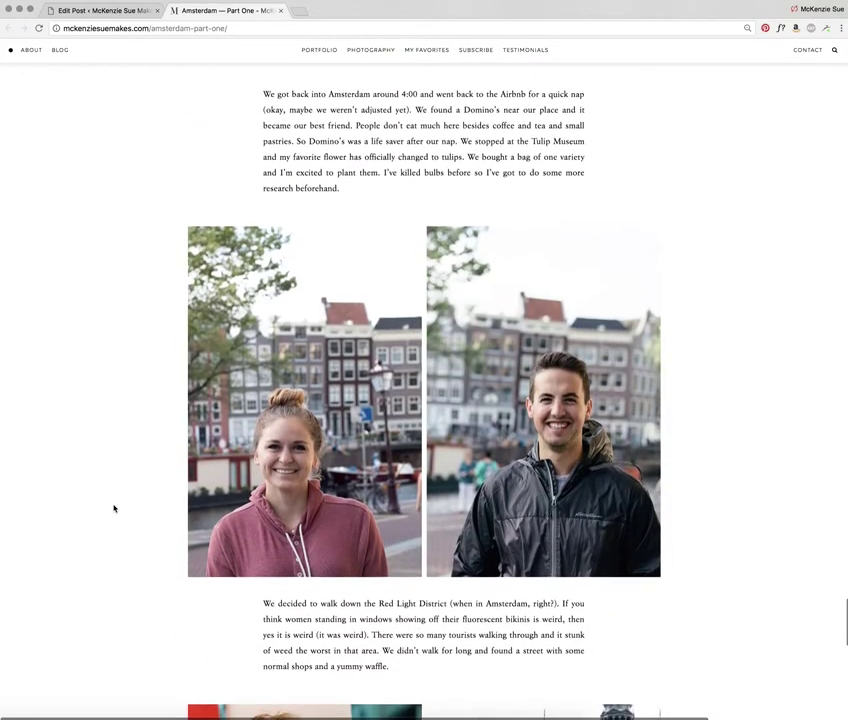
scroll(114, 508, "up", 12)
scroll(114, 508, "up", 15)
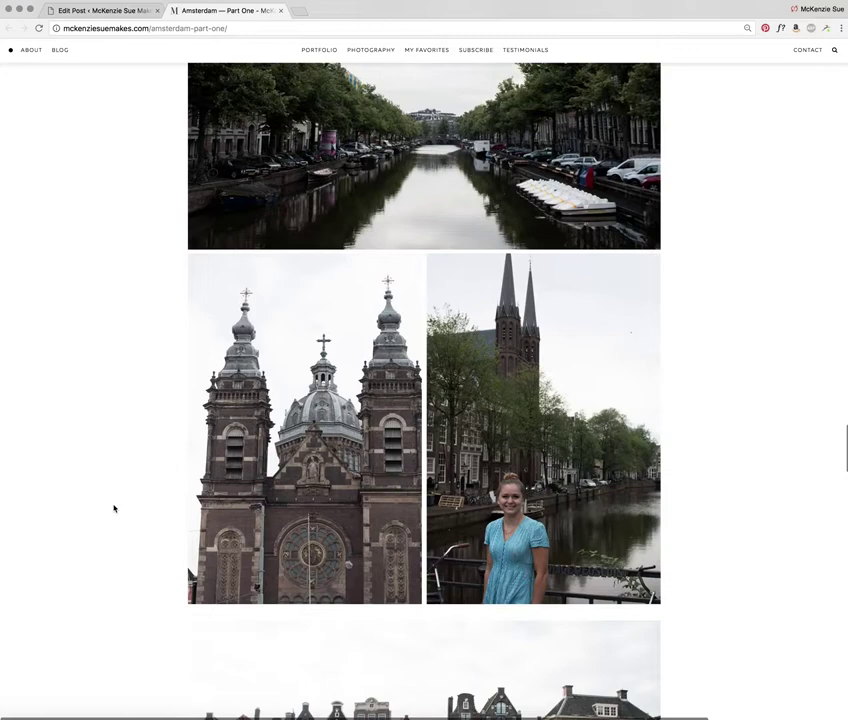
scroll(114, 508, "up", 8)
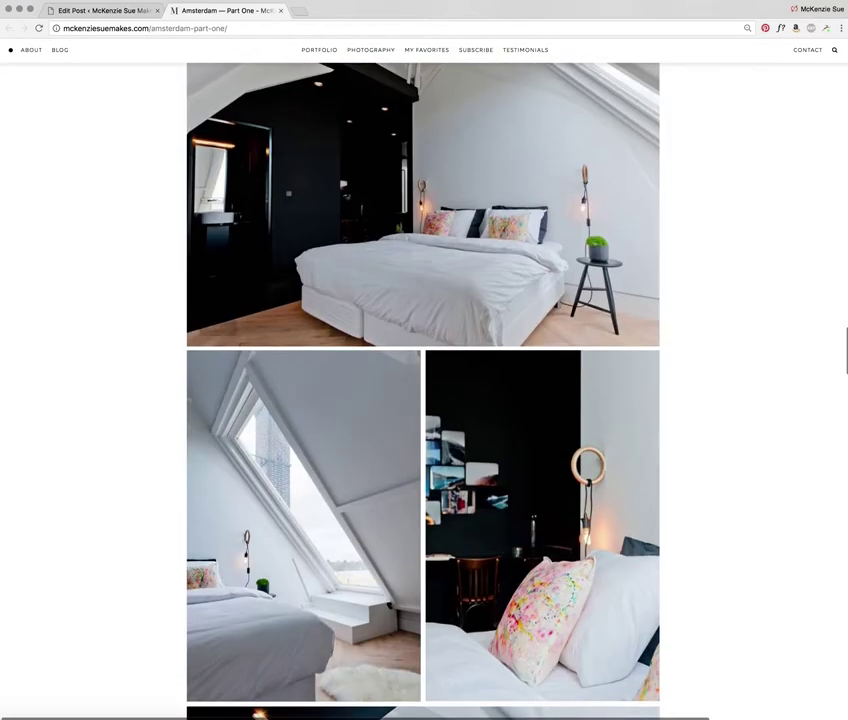
- Switch to the post editor and examine how the post's photos are stacked in the visual editor
left_click(89, 12)
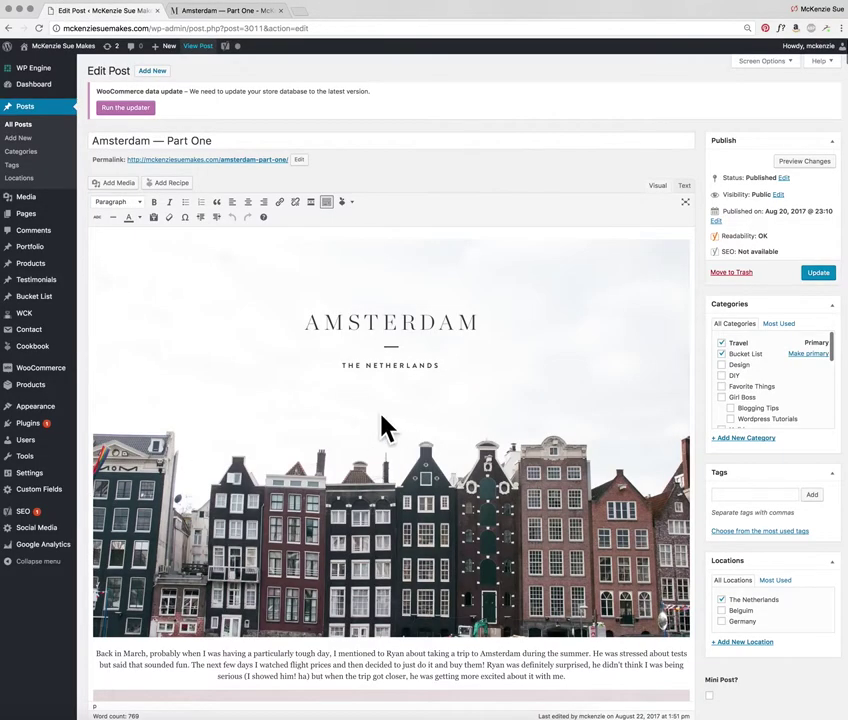
scroll(263, 450, "down", 10)
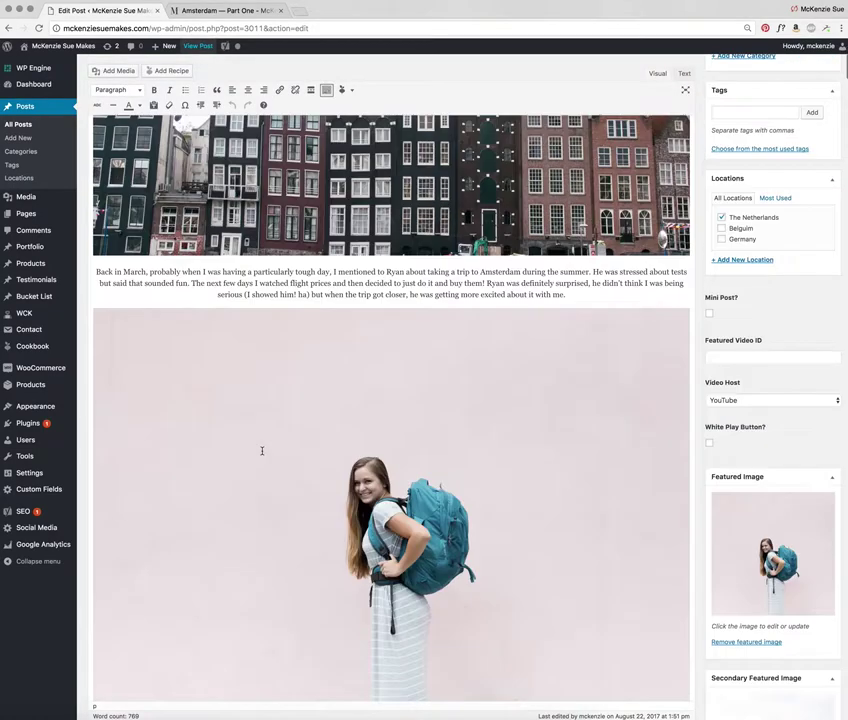
scroll(262, 452, "down", 15)
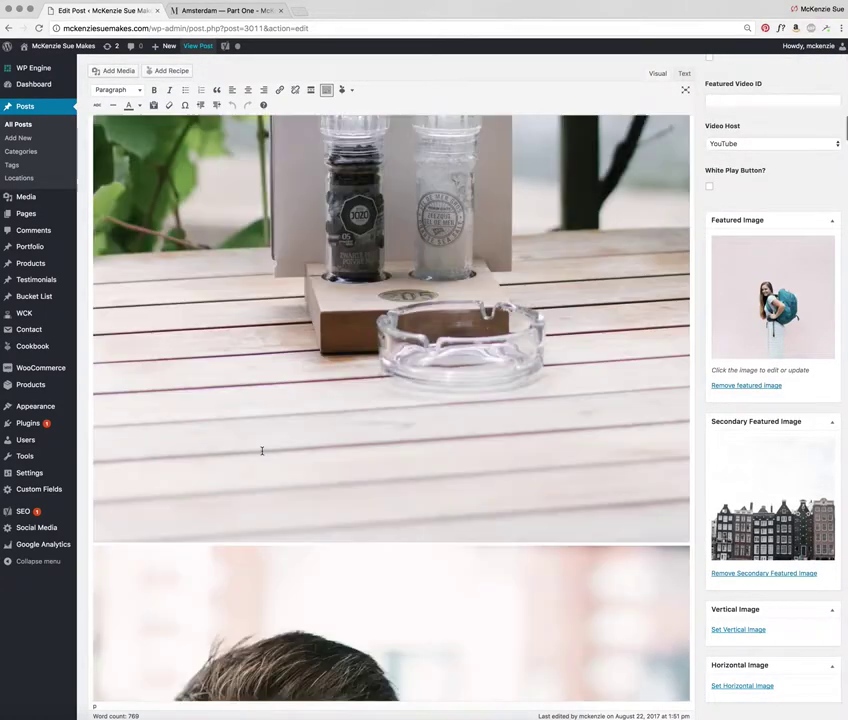
scroll(262, 450, "up", 4)
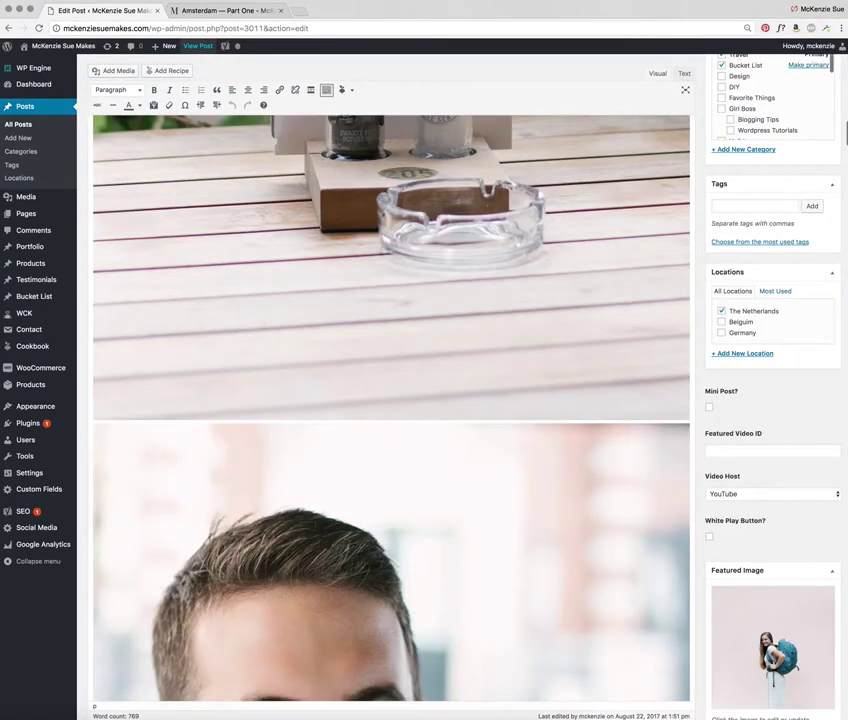
- Return to the published post and find the side-by-side pair of the table setting and the smiling man
left_click(194, 12)
scroll(335, 315, "down", 20)
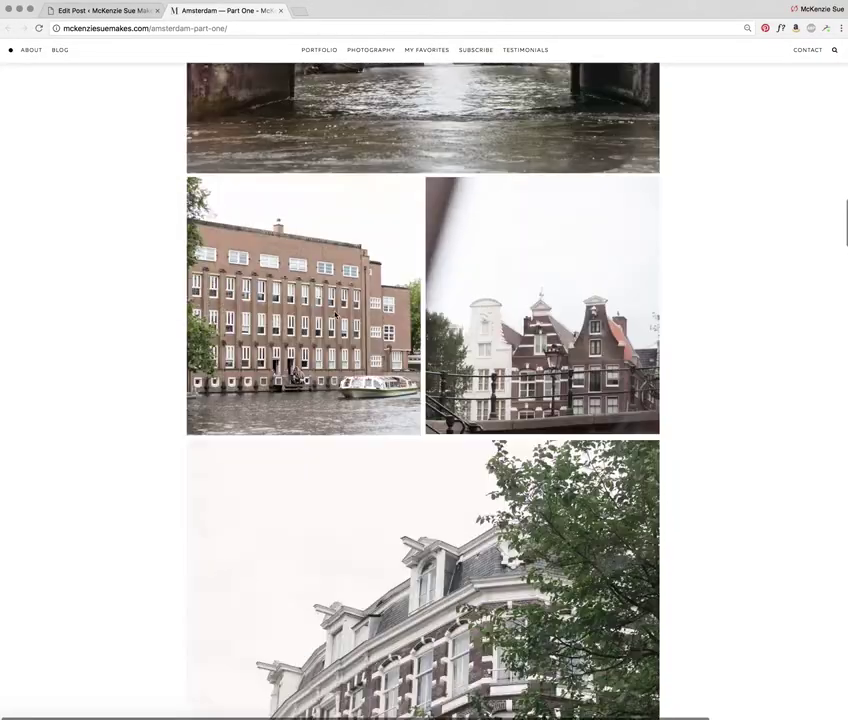
scroll(335, 315, "up", 6)
scroll(320, 288, "down", 6)
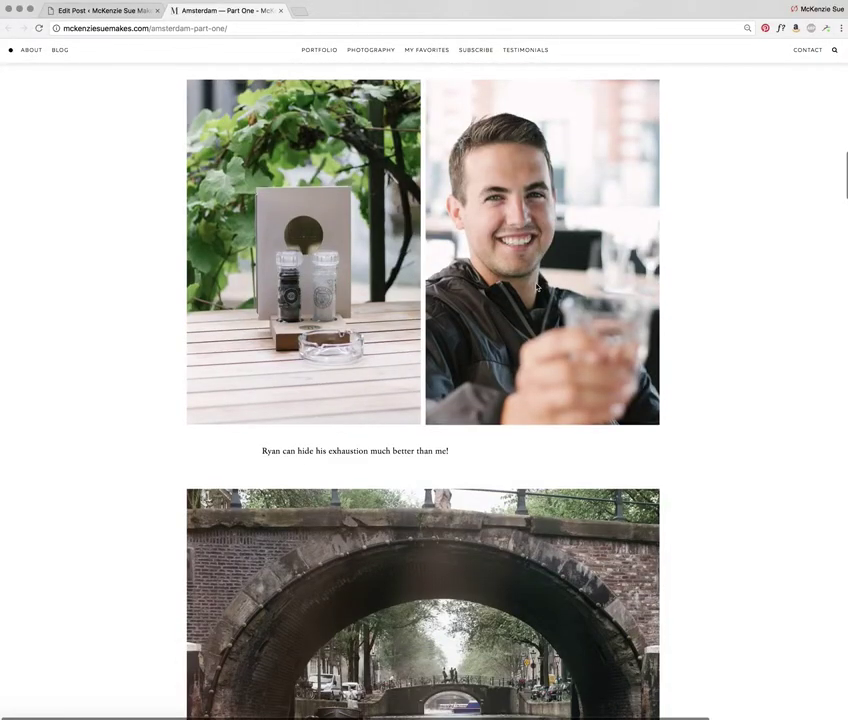
scroll(339, 241, "up", 1)
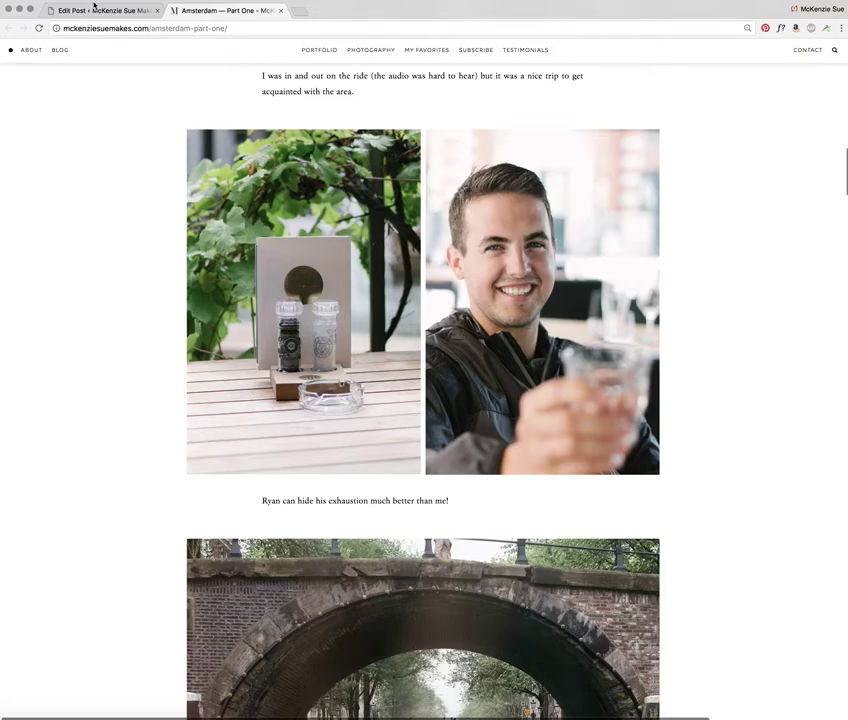
- In the post editor, check the Image CSS Class in the table-setting photo's image details and update the image
left_click(94, 10)
scroll(309, 427, "up", 5)
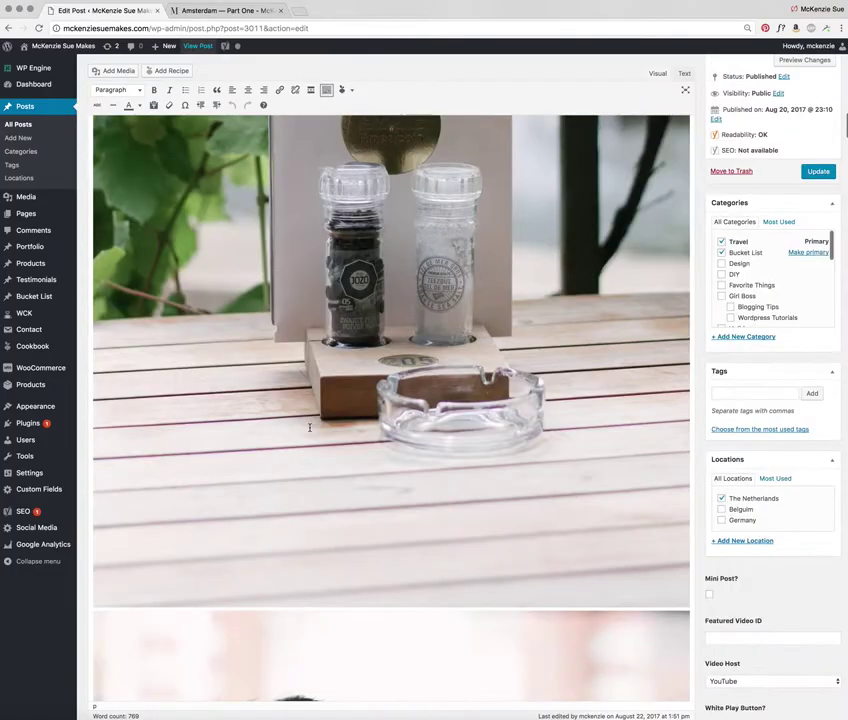
scroll(309, 427, "up", 6)
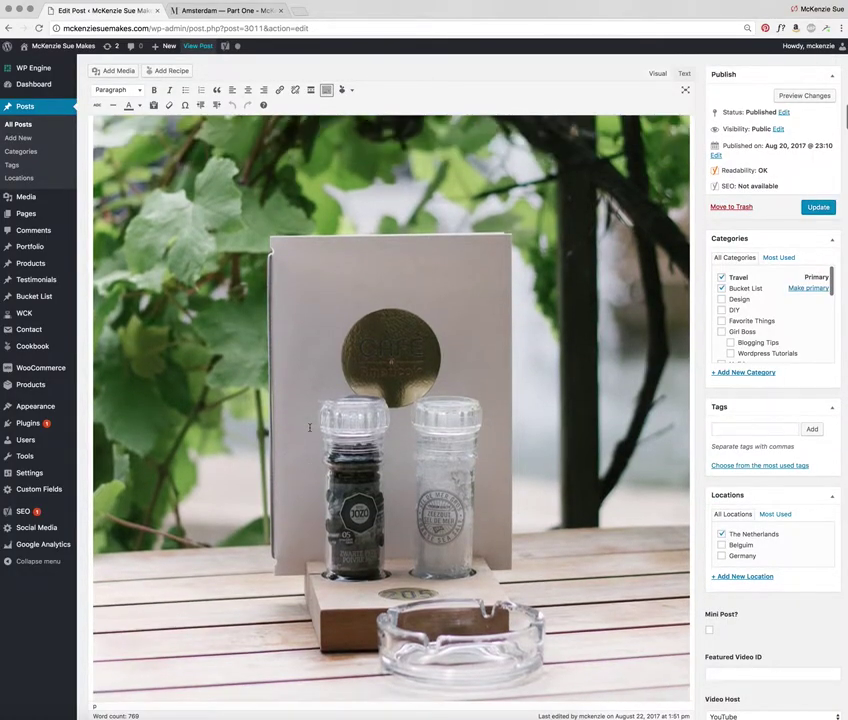
scroll(309, 427, "up", 4)
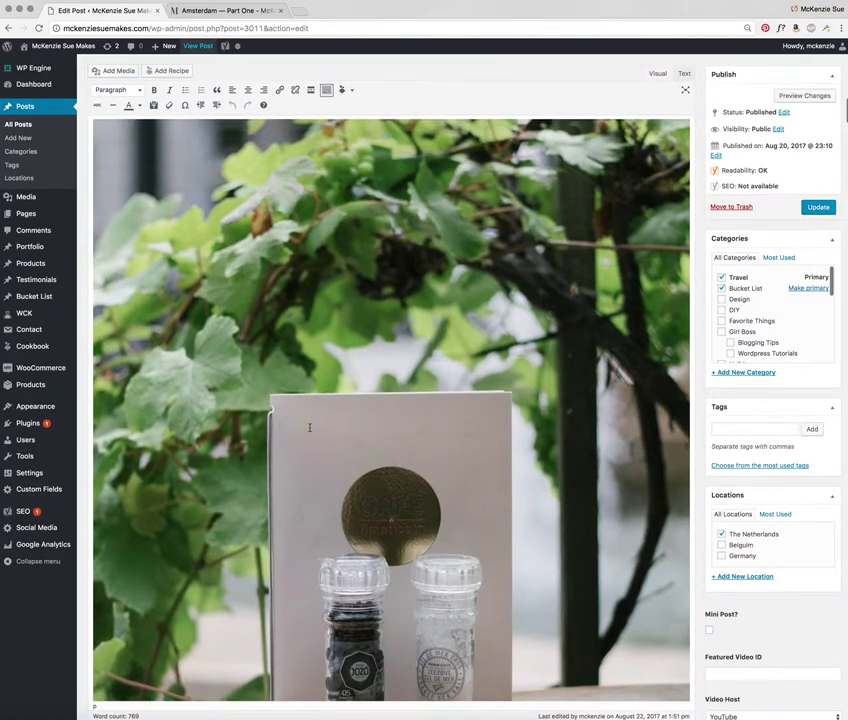
scroll(309, 427, "up", 10)
left_click(430, 515)
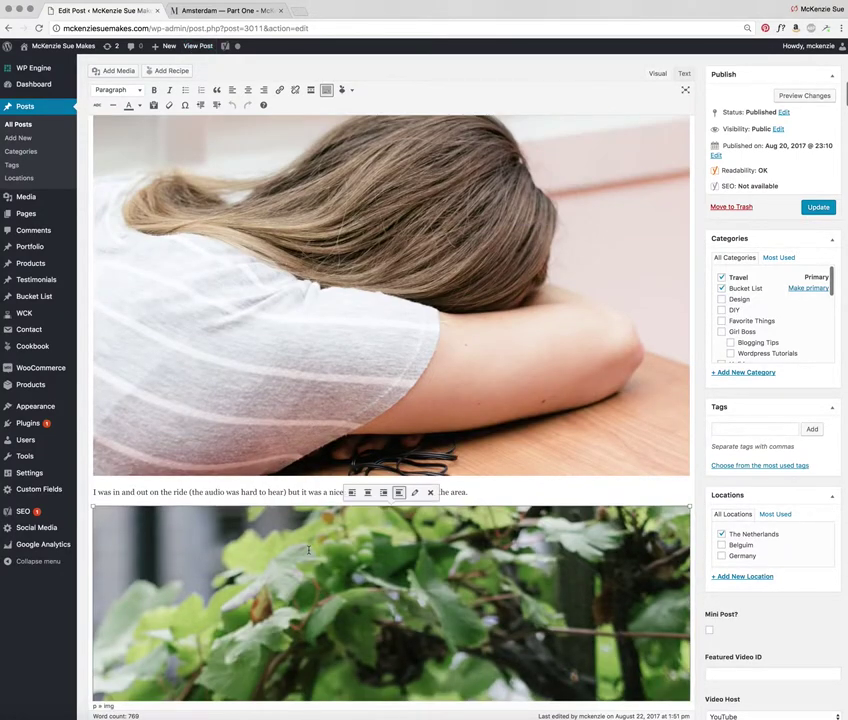
left_click(415, 494)
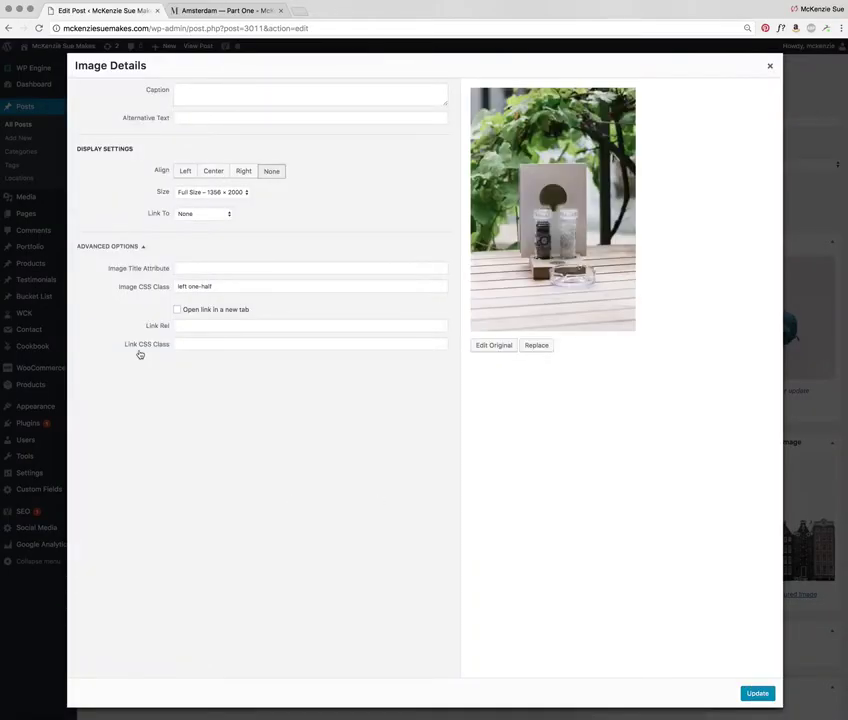
left_click(231, 287)
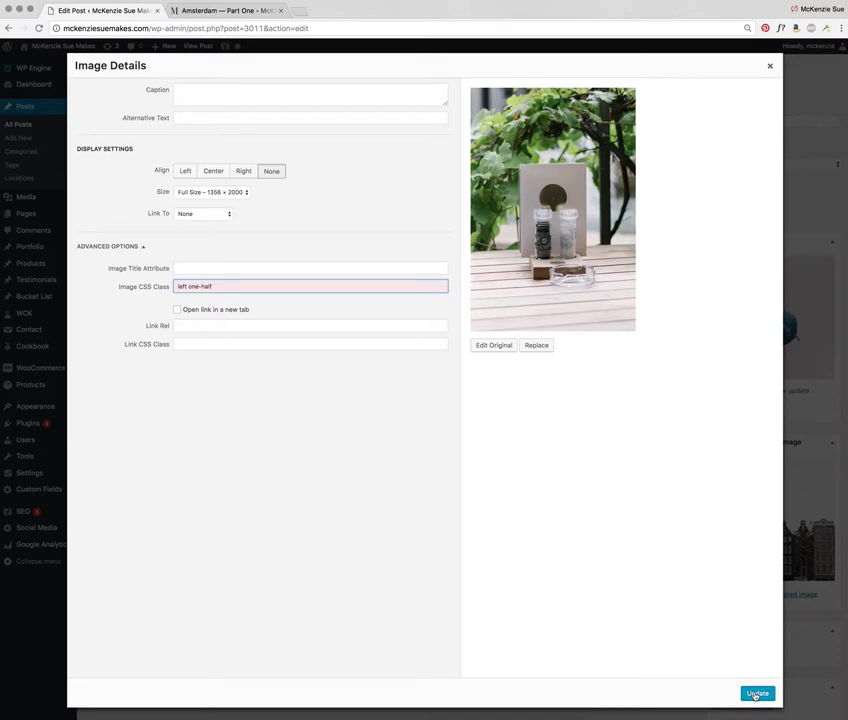
left_click(757, 694)
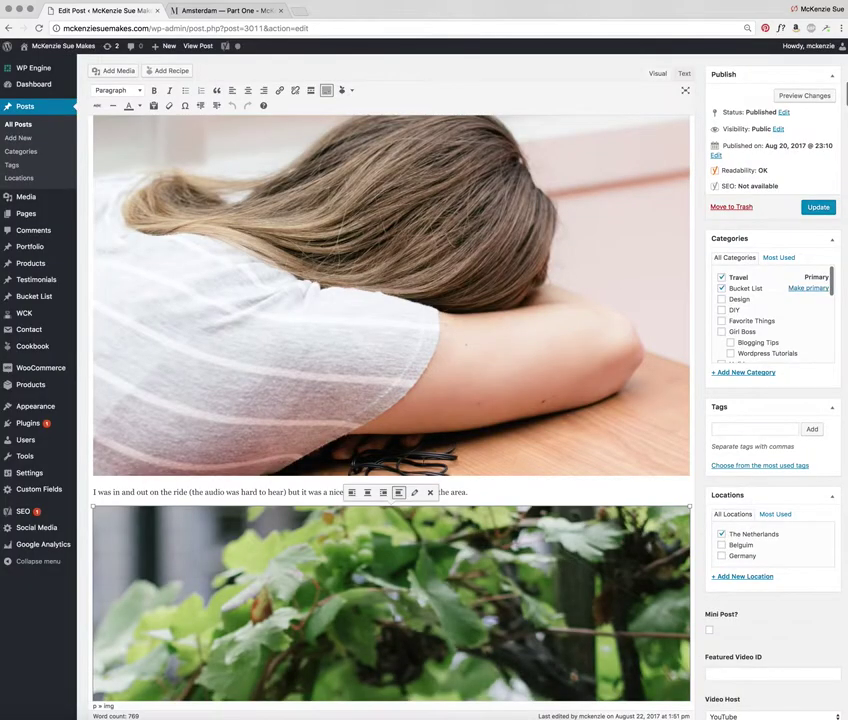
- Check the Image CSS Class in the image details of the smiling man's photo and update the image
scroll(423, 460, "down", 5)
scroll(423, 460, "down", 10)
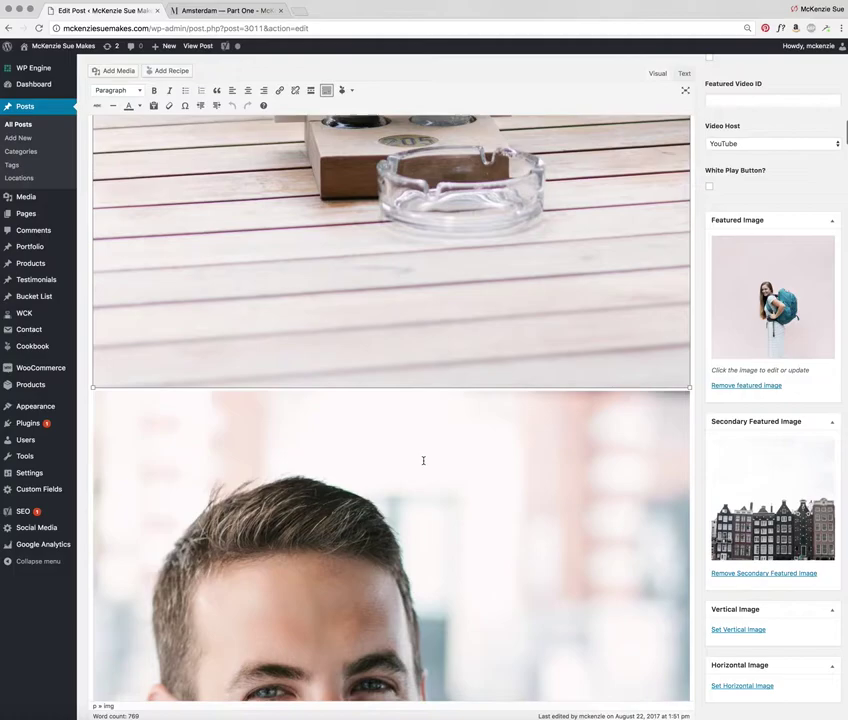
left_click(406, 402)
left_click(414, 377)
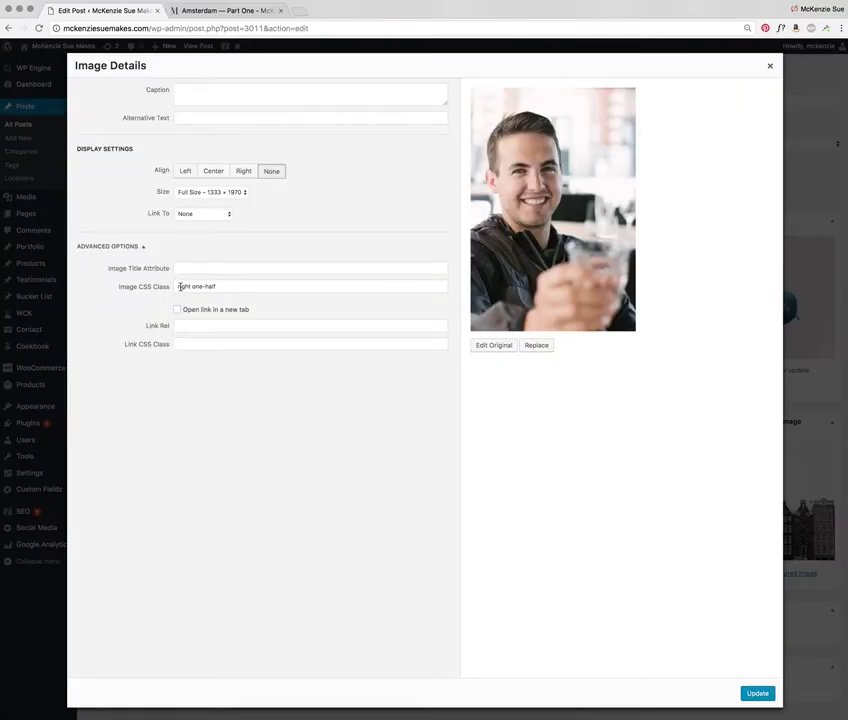
left_click(757, 693)
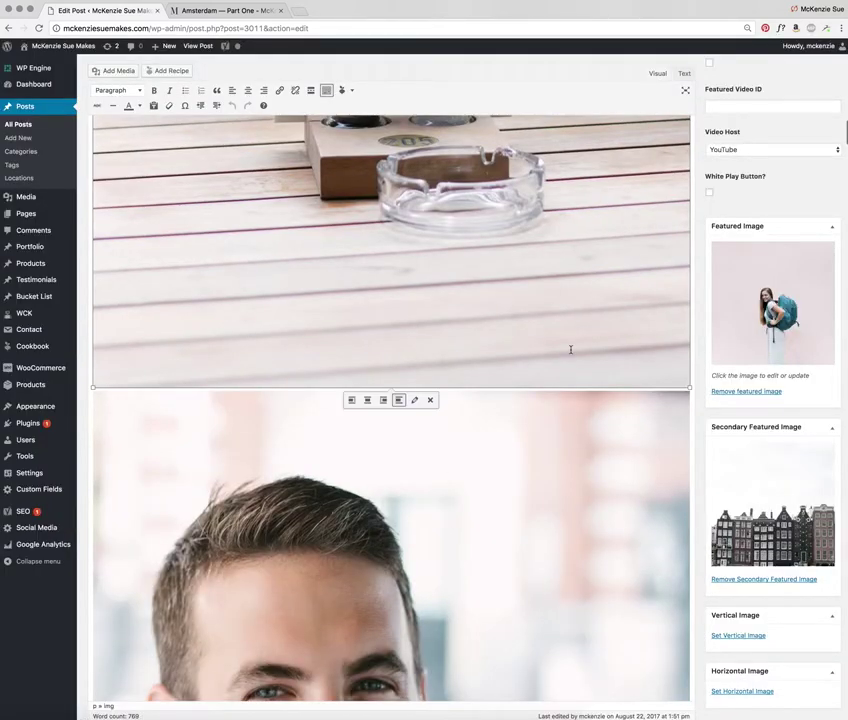
- Insert a line break between the table-setting photo and the smiling man's photo in the visual editor
scroll(571, 349, "up", 5)
scroll(596, 472, "down", 4)
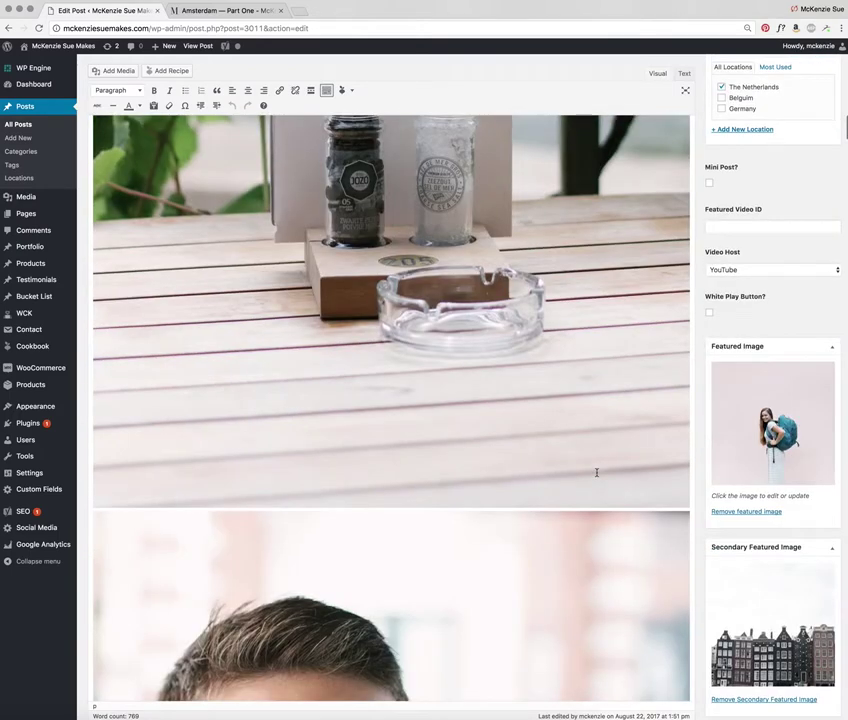
scroll(596, 472, "down", 2)
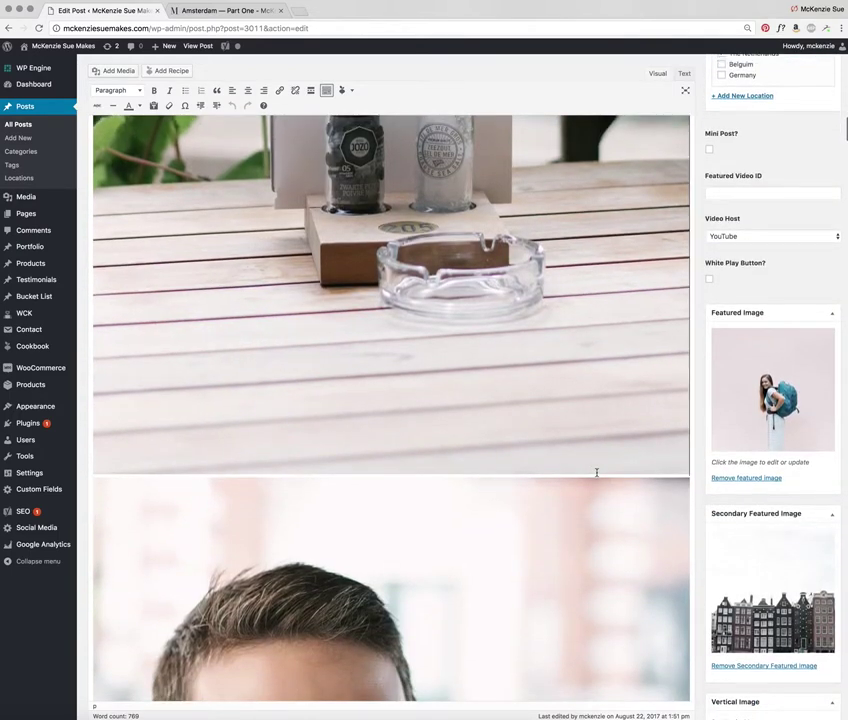
scroll(596, 472, "down", 1)
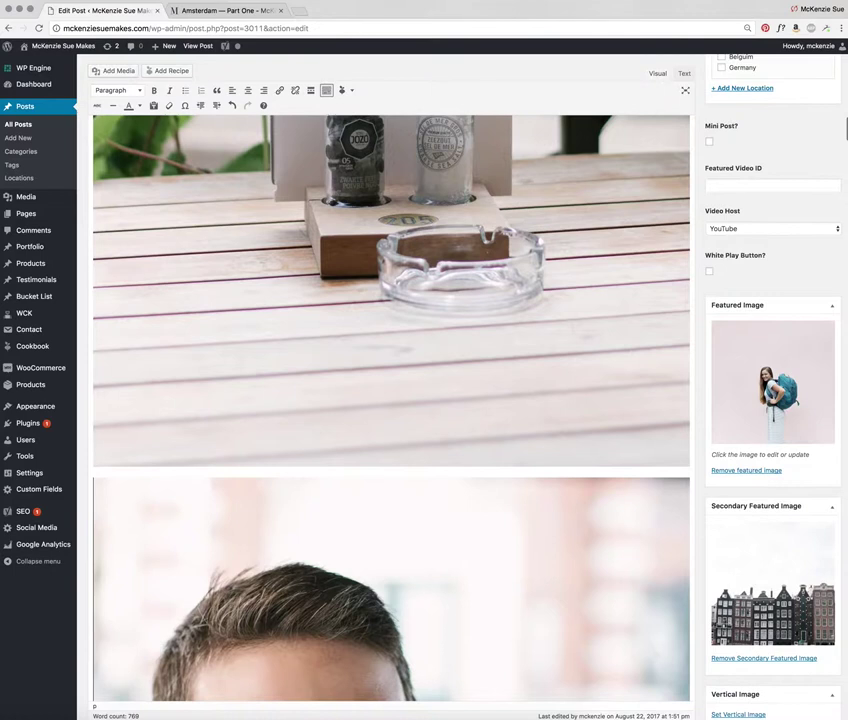
- Remove the line break between the table-setting photo and the smiling man's photo in the visual editor
left_click(137, 503)
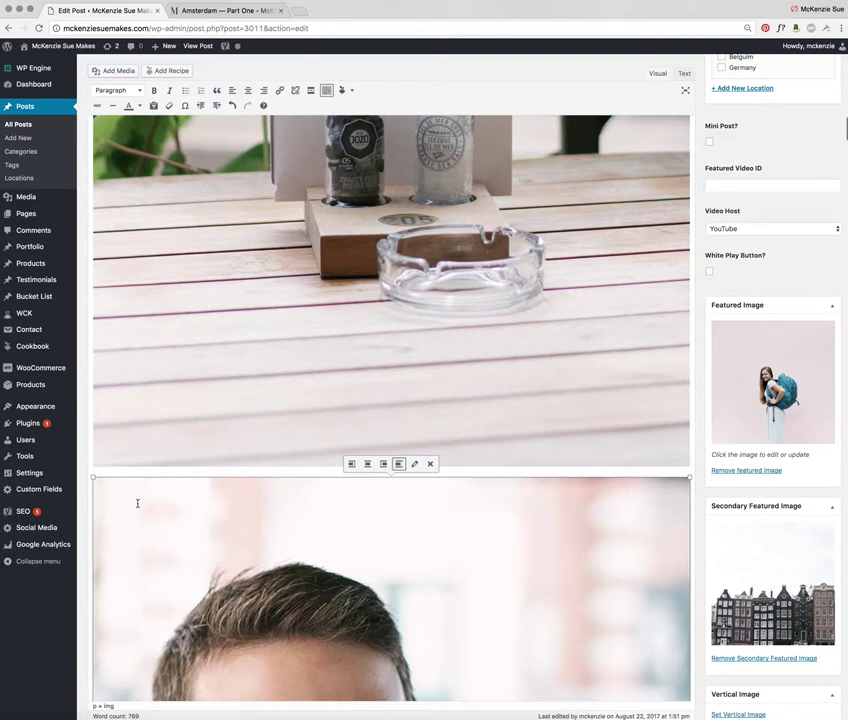
scroll(137, 503, "down", 5)
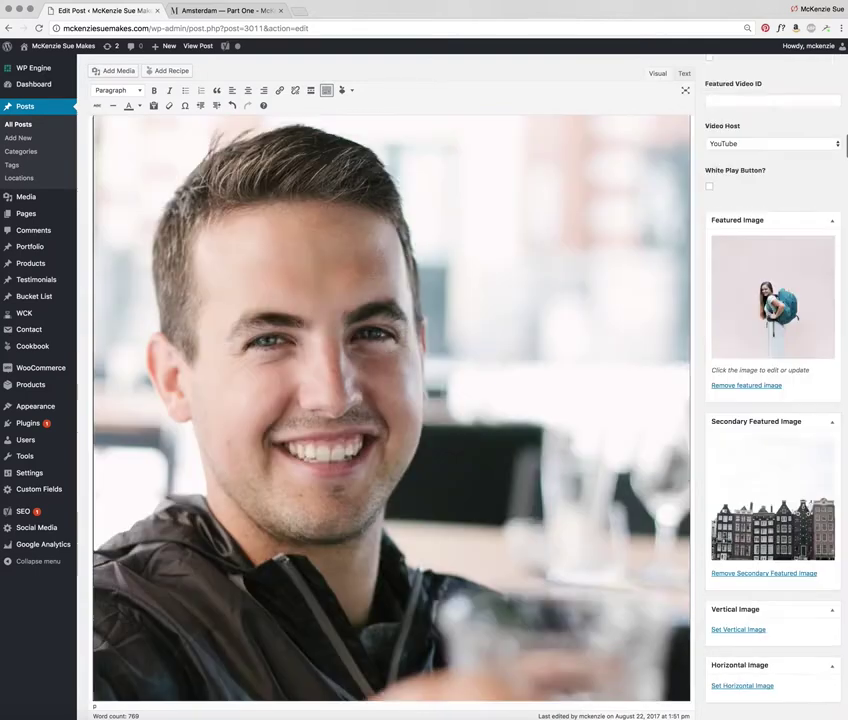
scroll(390, 400, "down", 10)
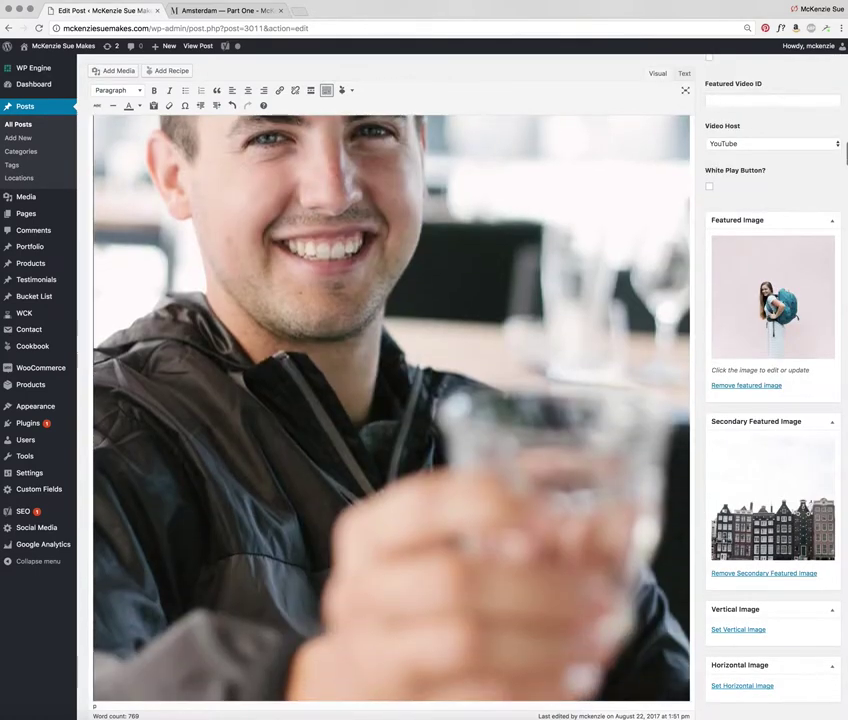
scroll(164, 417, "up", 10)
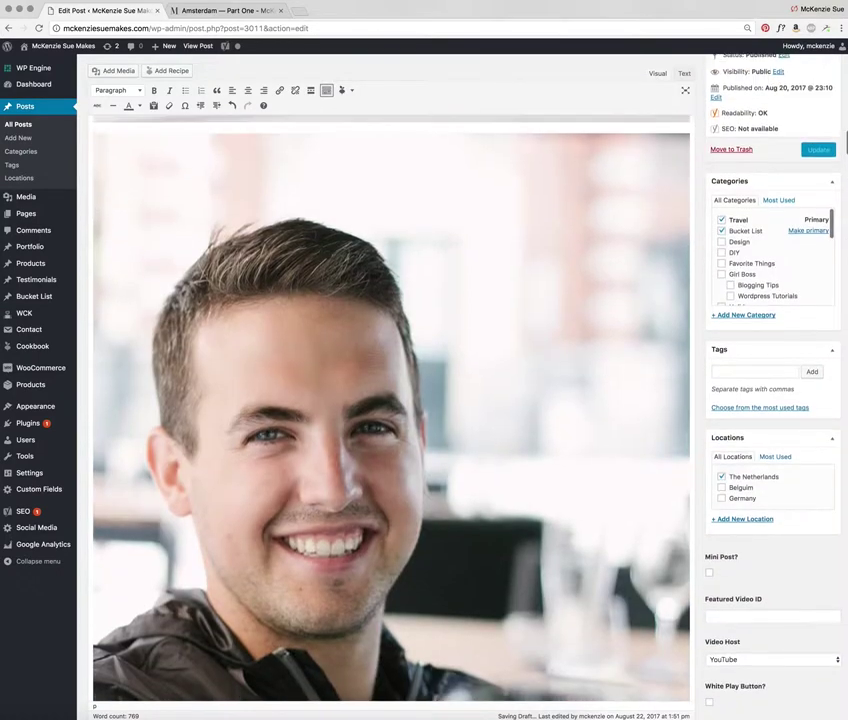
scroll(165, 415, "up", 3)
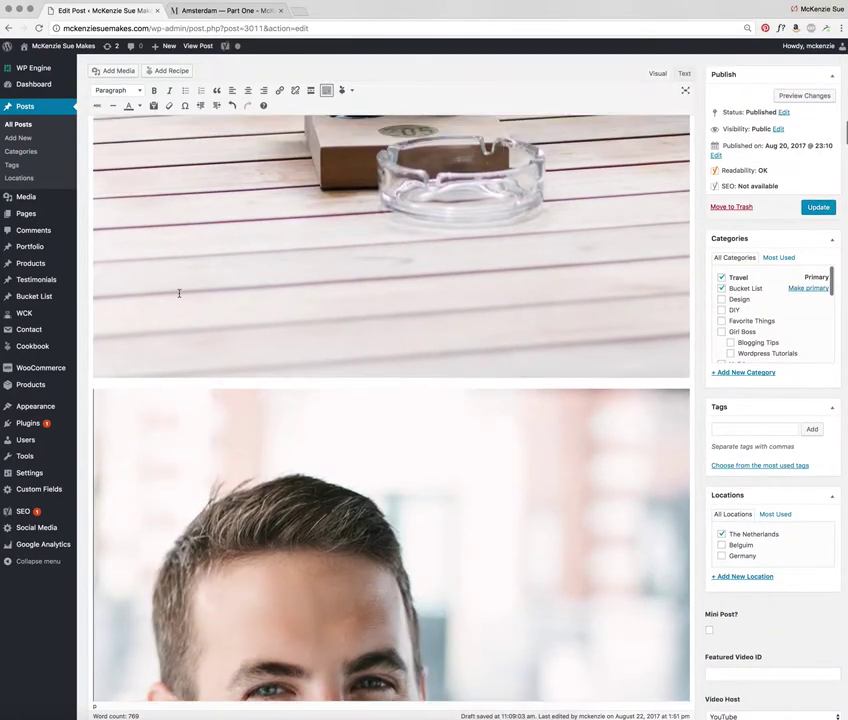
left_click(157, 399)
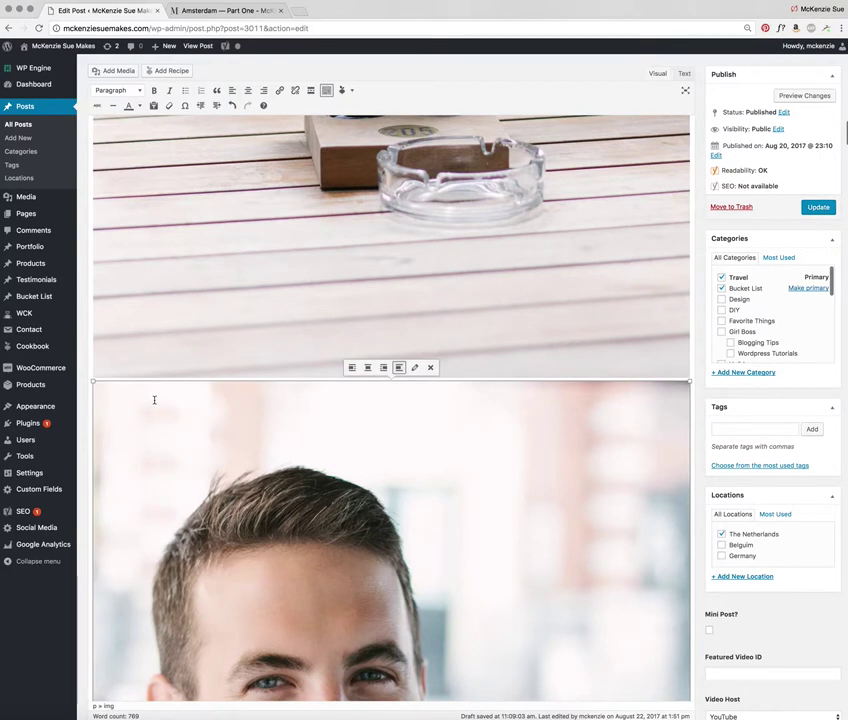
key("Delete")
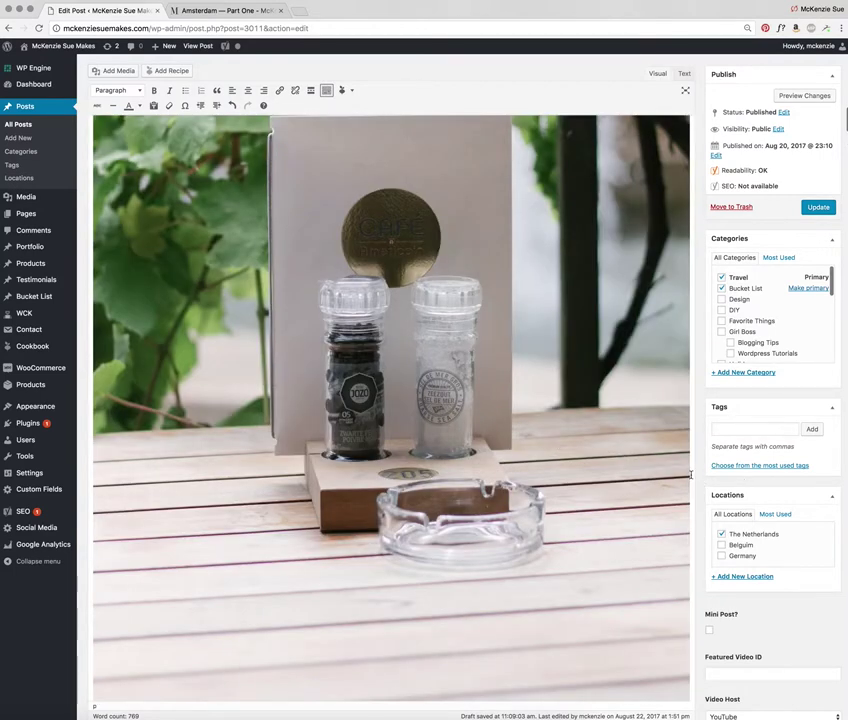
- Try putting the text "ffewji" on its own line between the two photos, and remove it together with the line break
scroll(689, 480, "down", 5)
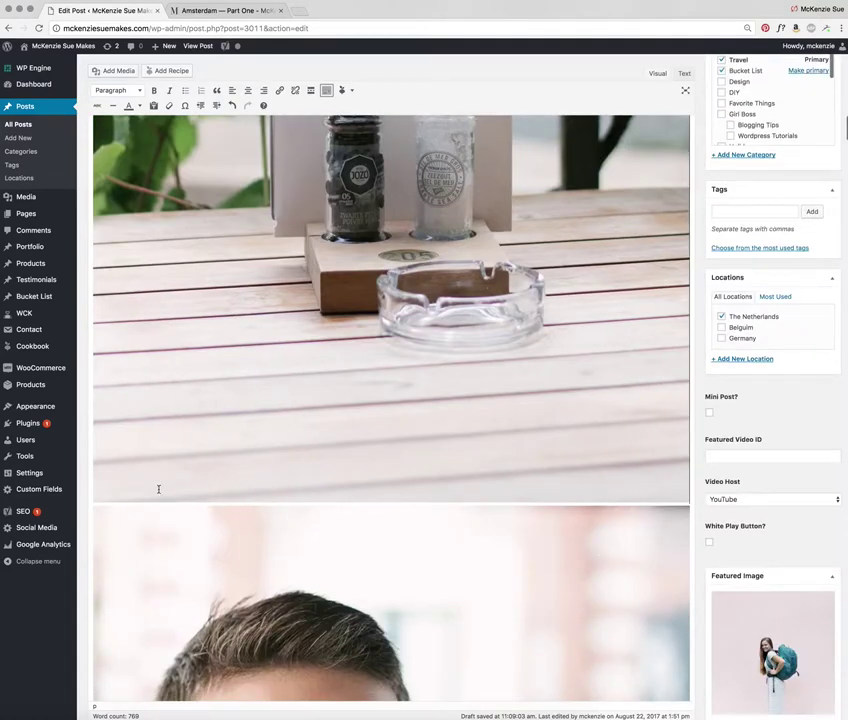
scroll(160, 495, "down", 1)
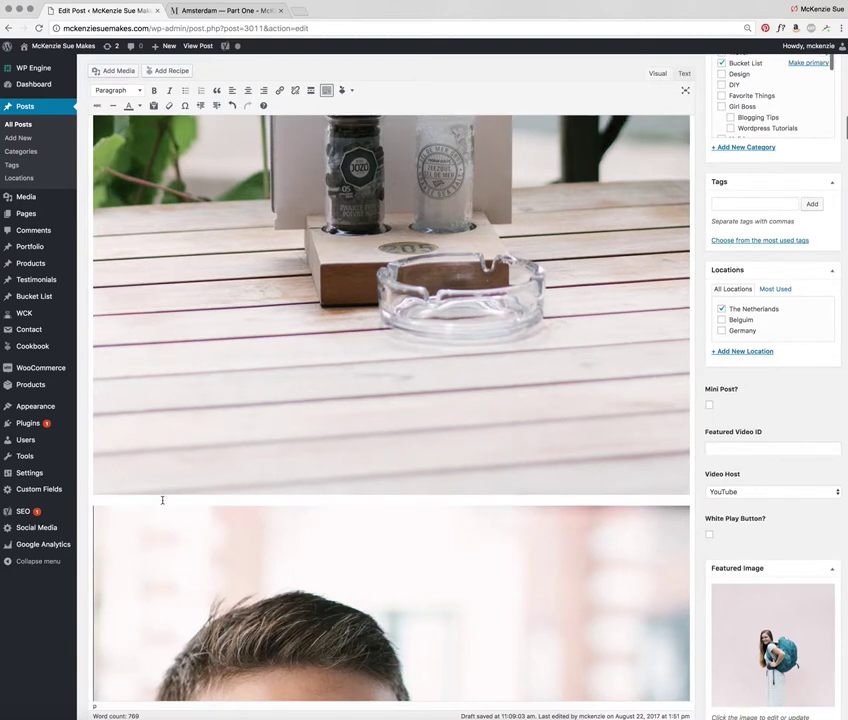
left_click(162, 500)
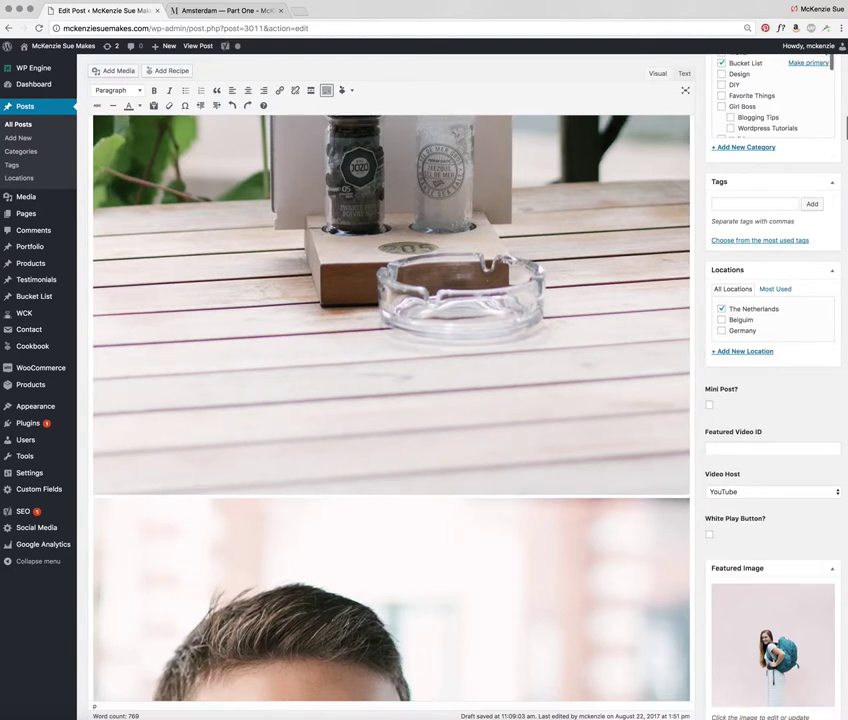
type("ffewji")
key("shift+Home")
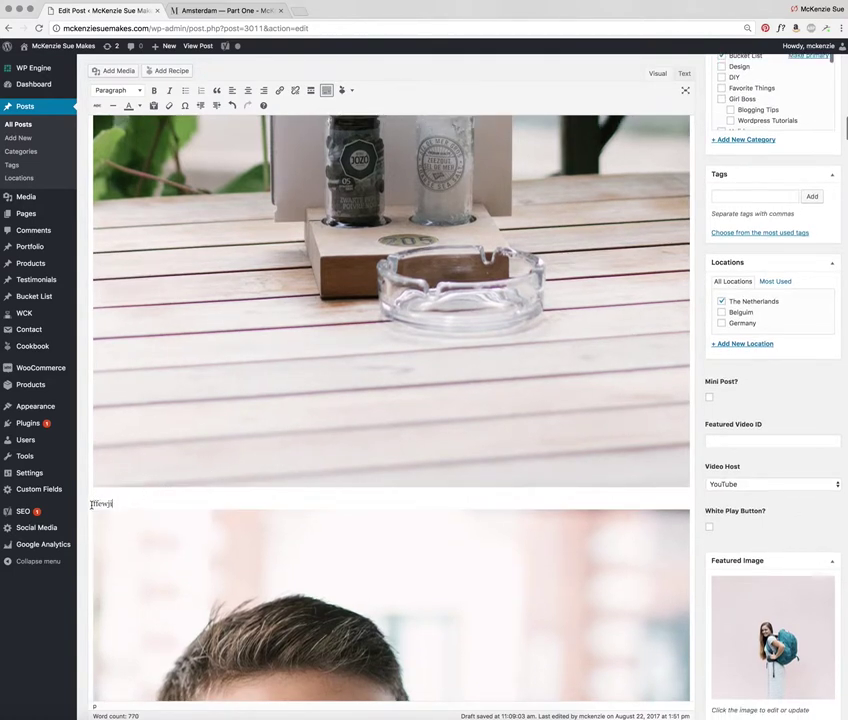
key("BackSpace")
key("BackSpace")
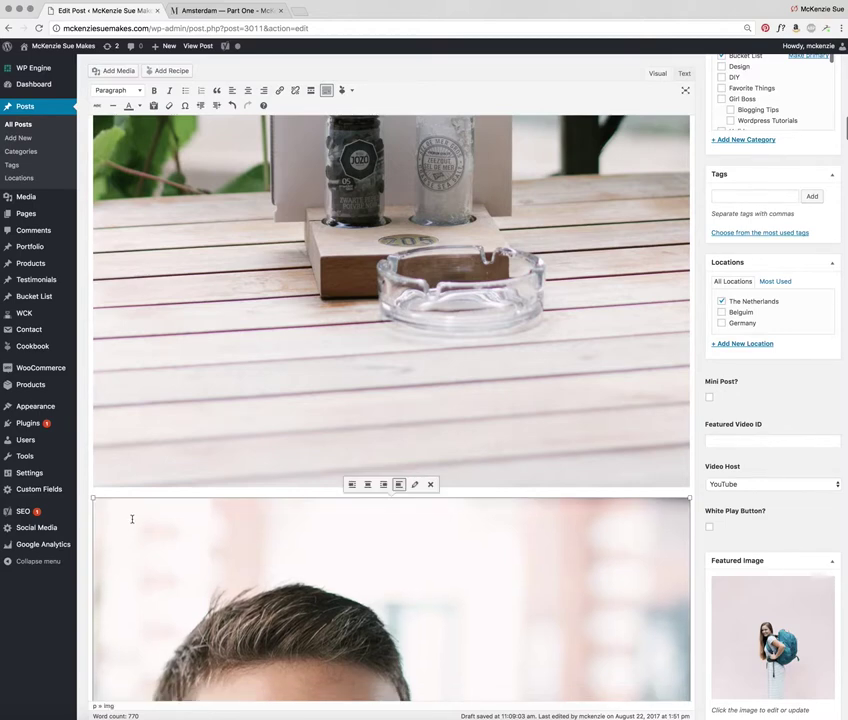
scroll(133, 517, "down", 5)
scroll(239, 509, "up", 4)
scroll(239, 509, "up", 3)
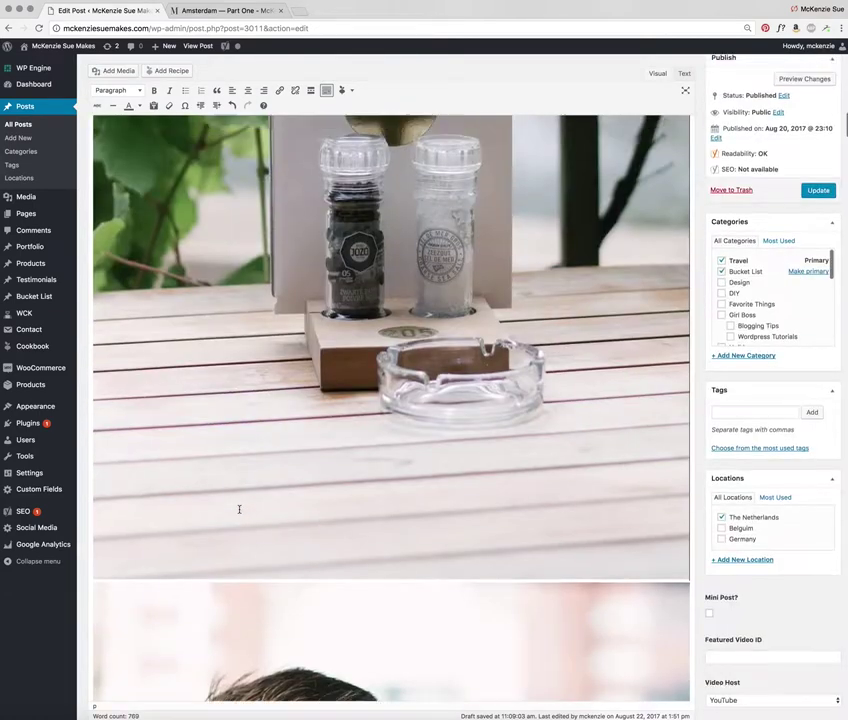
- Try adding the text "fge" on a new line directly below the smiling man's photo, and remove it again
scroll(239, 509, "down", 8)
scroll(390, 408, "down", 4)
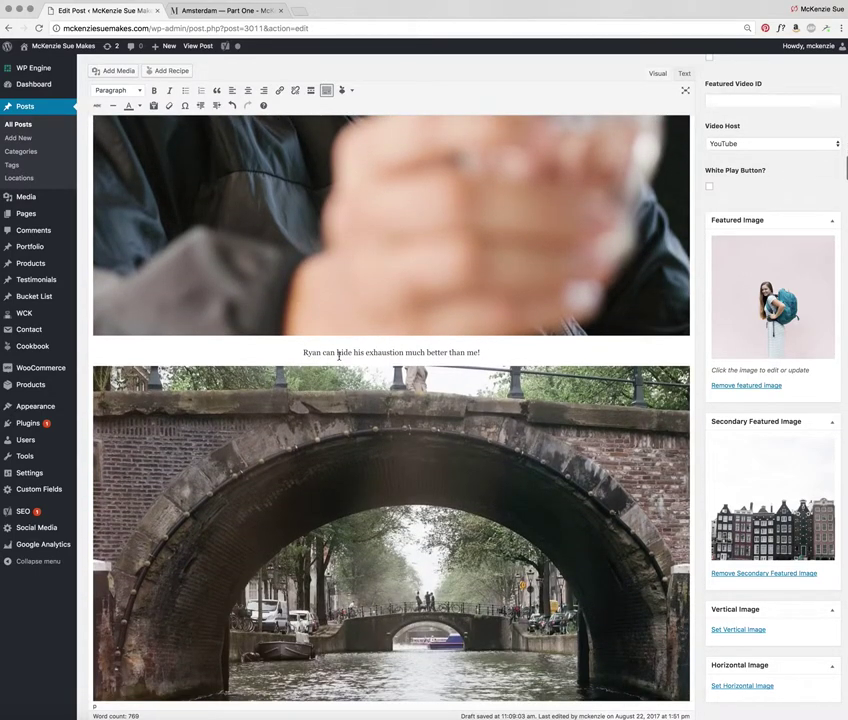
scroll(355, 273, "up", 7)
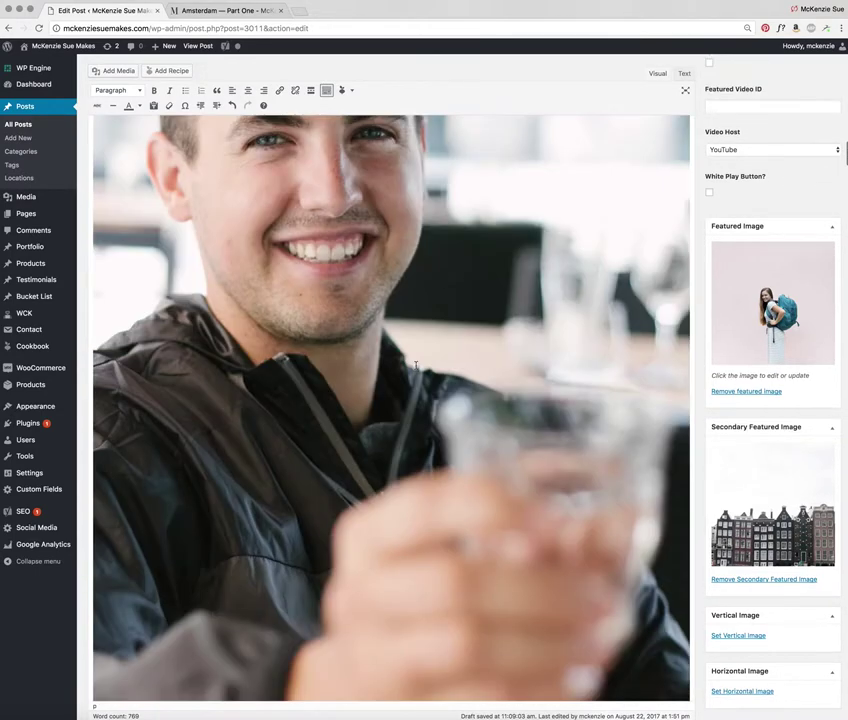
scroll(416, 365, "down", 4)
scroll(416, 365, "up", 4)
scroll(299, 505, "down", 5)
left_click(299, 505)
type("fge")
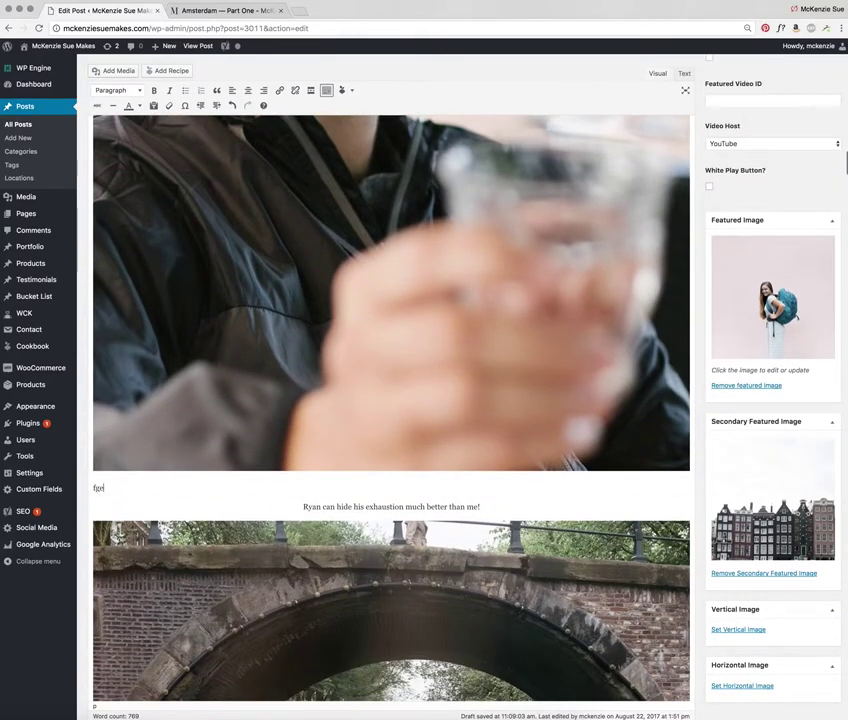
scroll(291, 483, "down", 9)
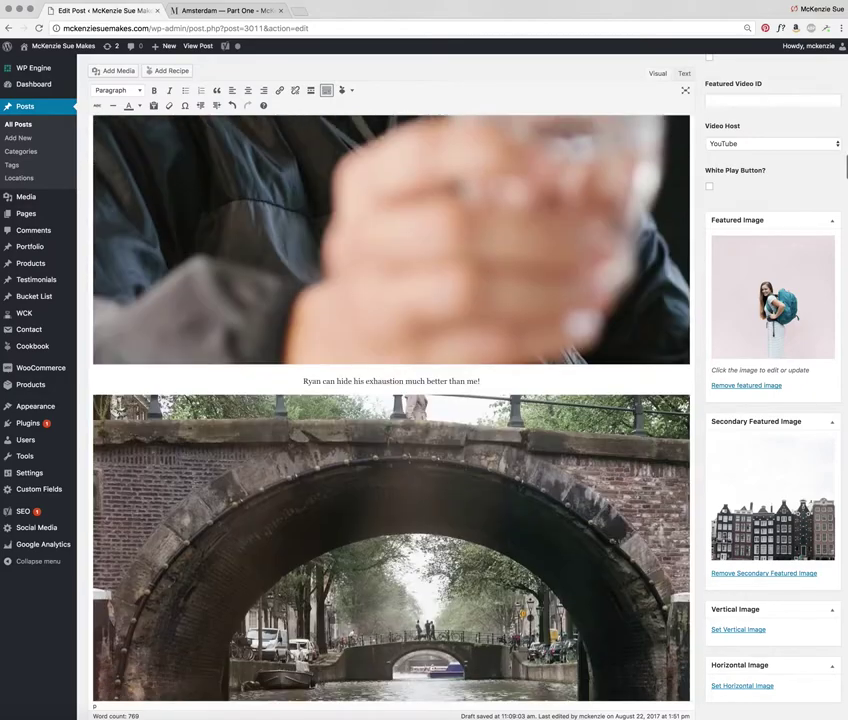
- Update the published post with the two photos placed directly after each other
scroll(291, 483, "down", 10)
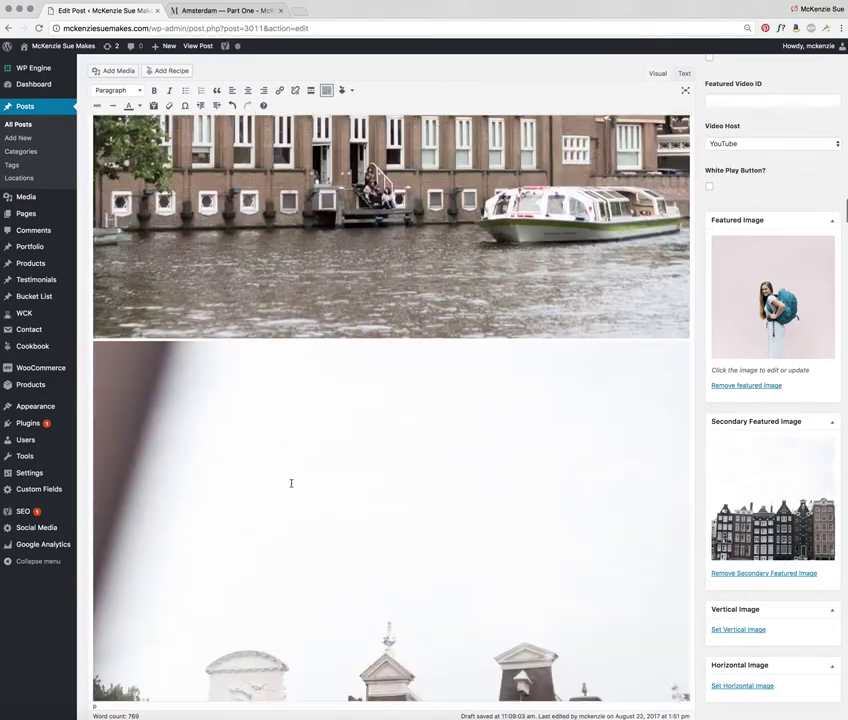
scroll(291, 483, "up", 12)
scroll(291, 483, "up", 6)
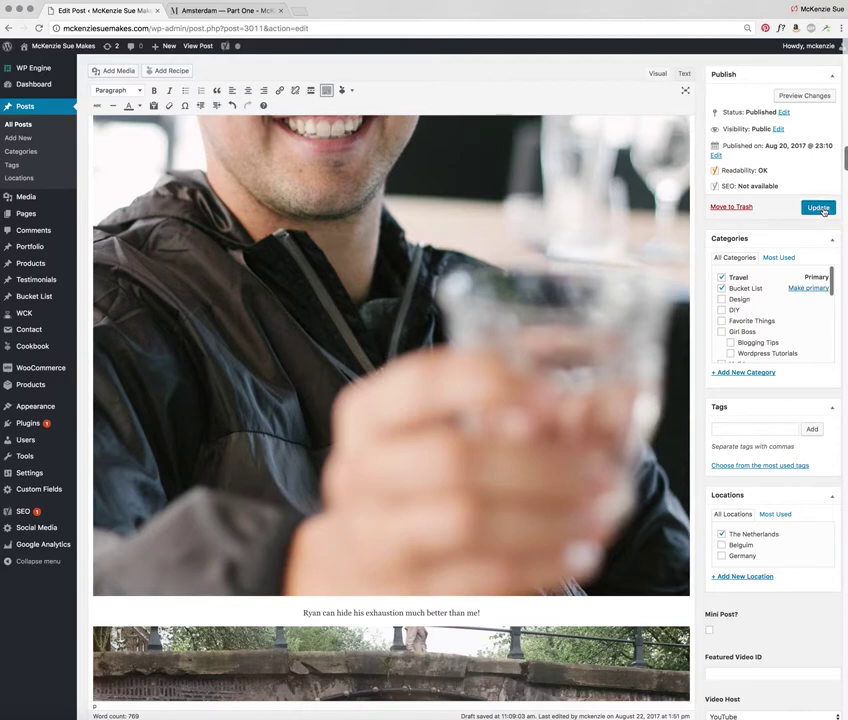
left_click(818, 208)
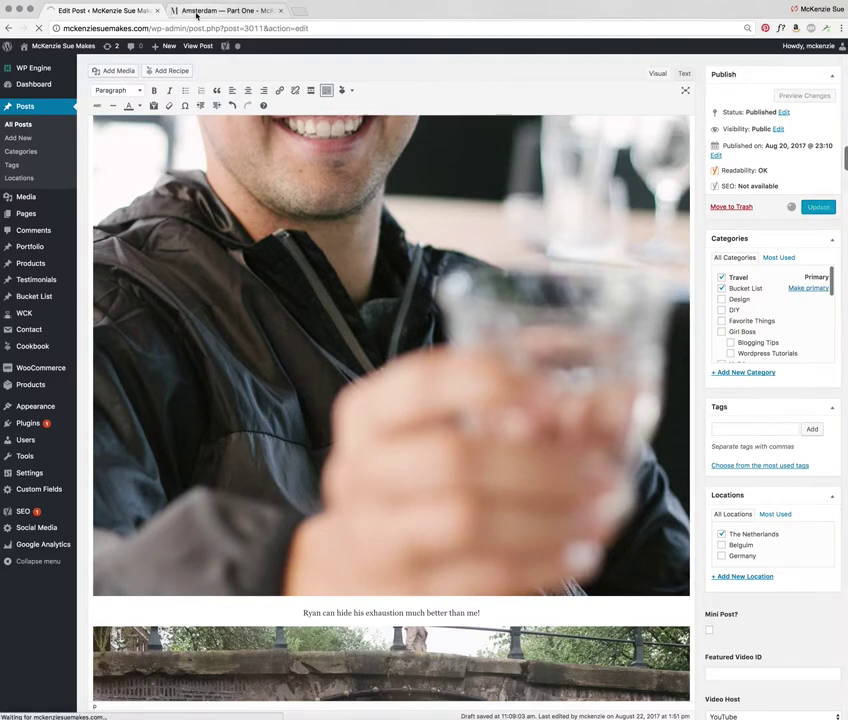
- Switch to the published post and examine the side-by-side photo pair and the images below it
key("ctrl+Tab")
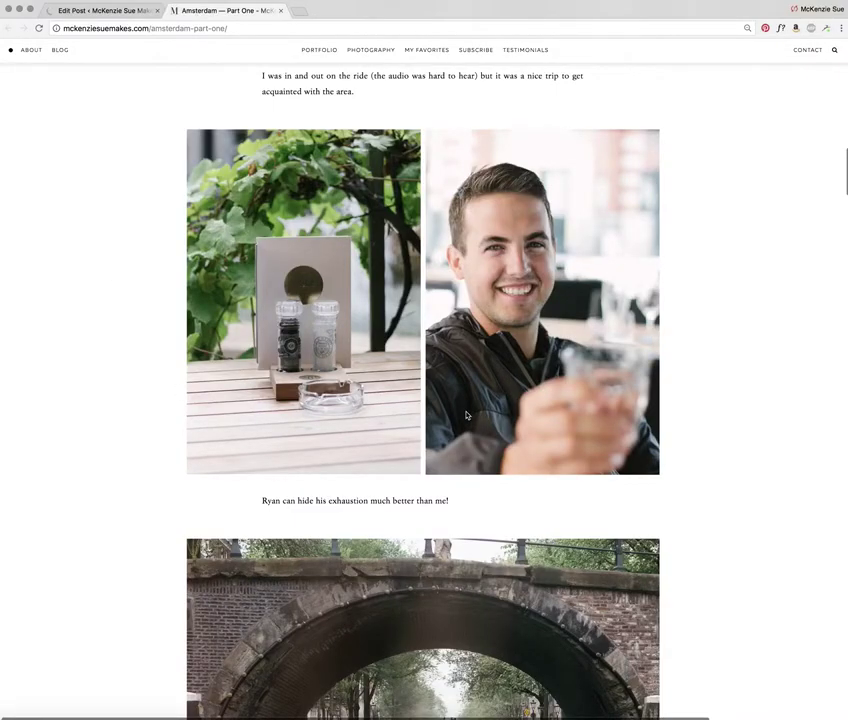
scroll(146, 400, "up", 5)
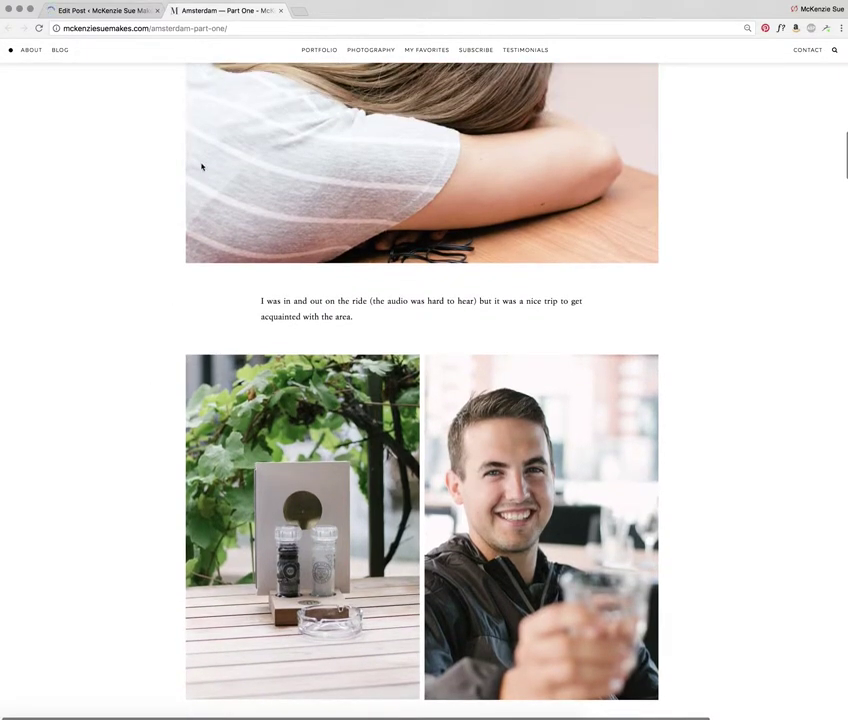
scroll(144, 335, "down", 7)
scroll(144, 338, "down", 3)
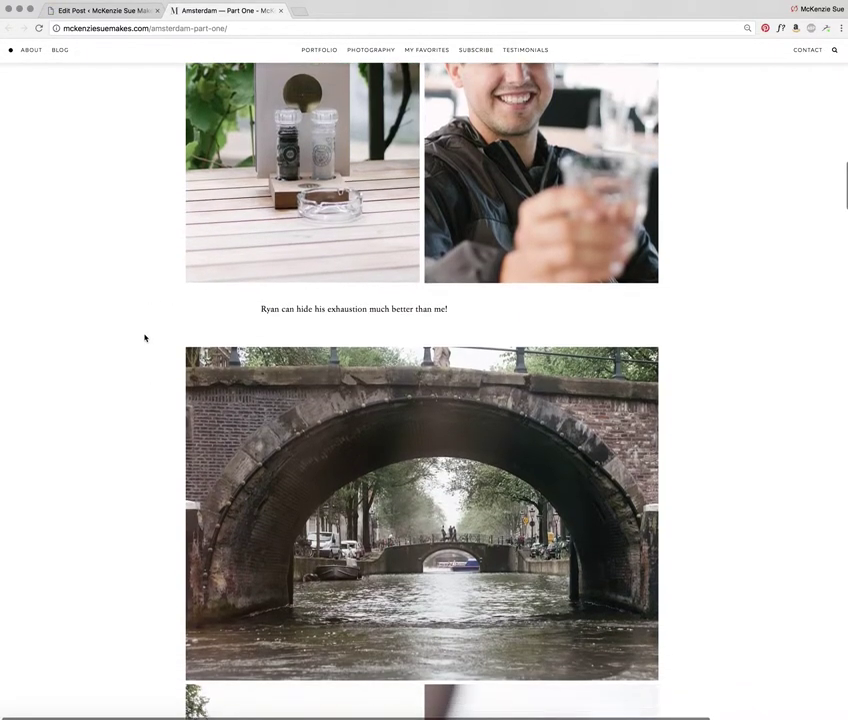
mouse_move(207, 612)
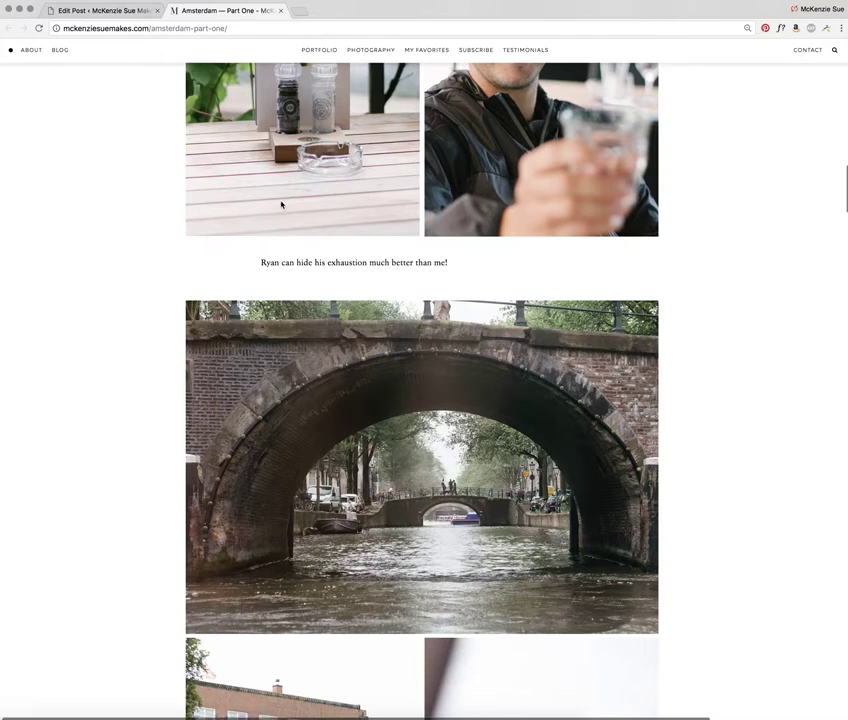
scroll(309, 374, "up", 4)
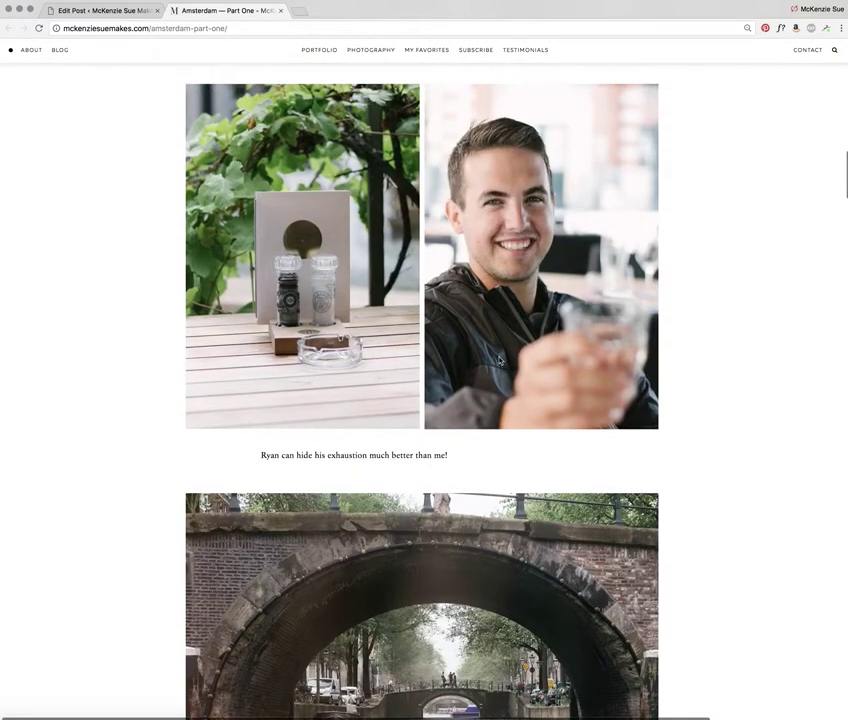
scroll(256, 400, "up", 2)
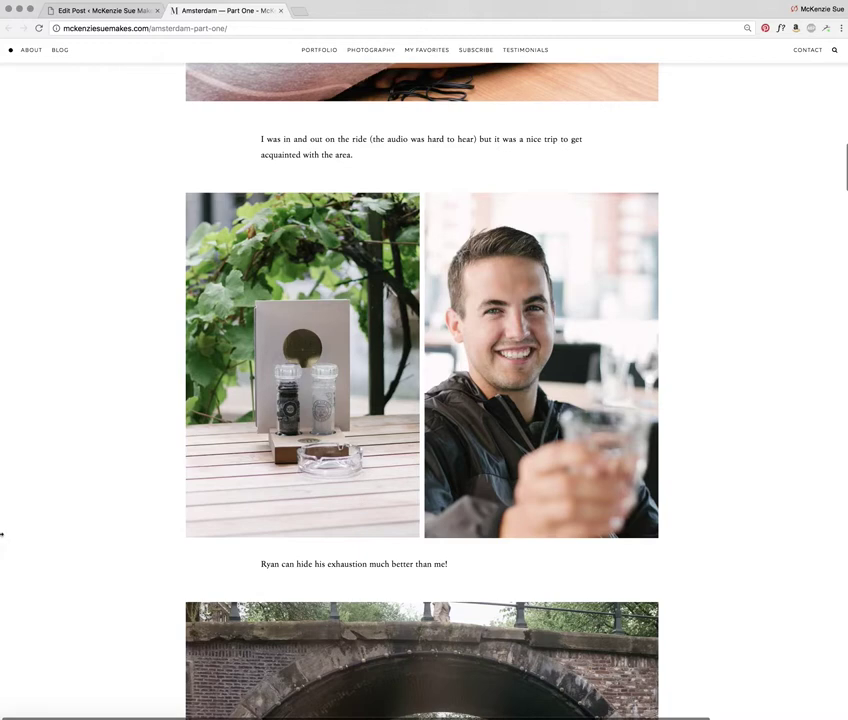
- Narrow the browser window to check how the photo pair is laid out at mobile width, and restore the wide window
left_click_drag(181, 540, 585, 534)
left_click_drag(640, 534, 634, 534)
scroll(713, 256, "up", 3)
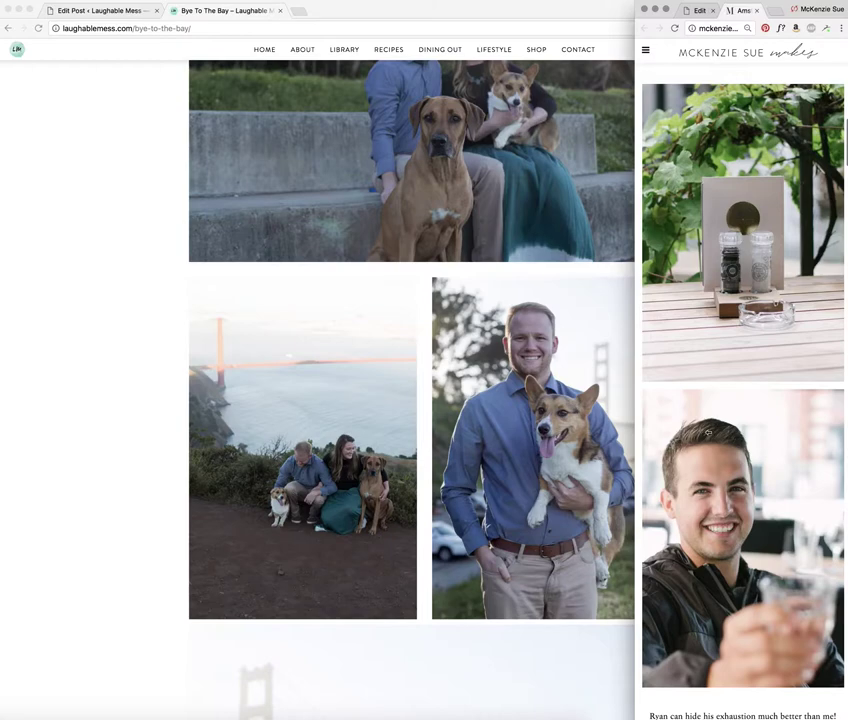
left_click_drag(634, 420, 1, 418)
scroll(131, 466, "down", 3)
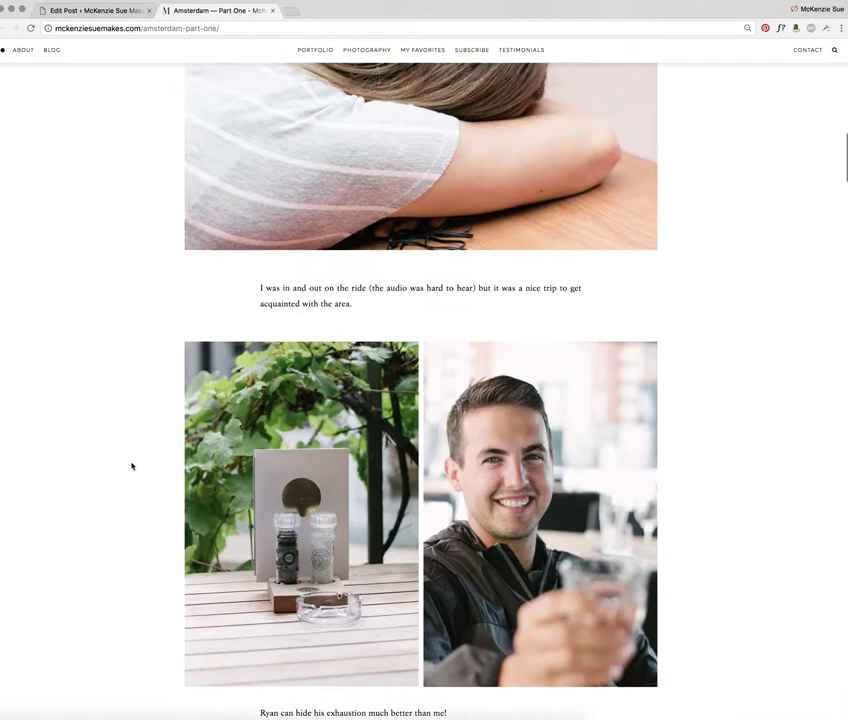
scroll(131, 466, "down", 4)
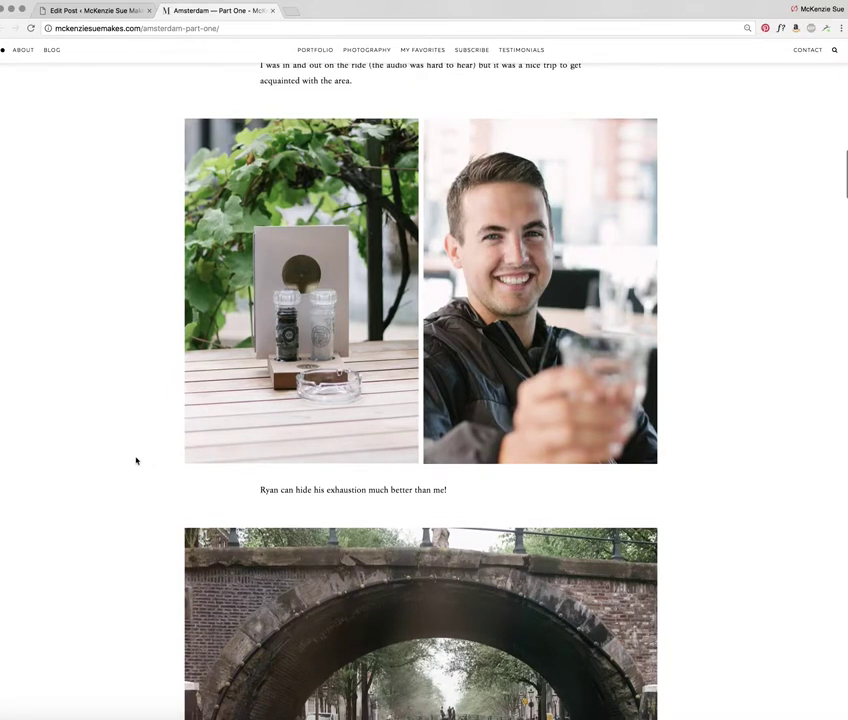
left_click_drag(1, 292, 2, 441)
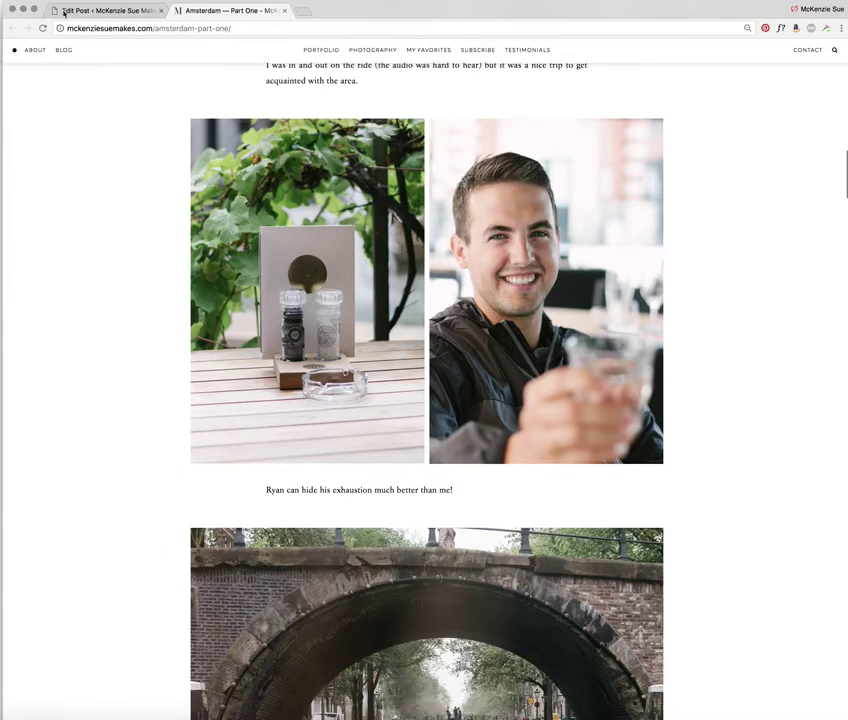
- Return to the post editor and open the table-setting photo's image details to check its Image CSS Class
left_click(66, 12)
scroll(310, 448, "down", 5)
scroll(310, 450, "down", 15)
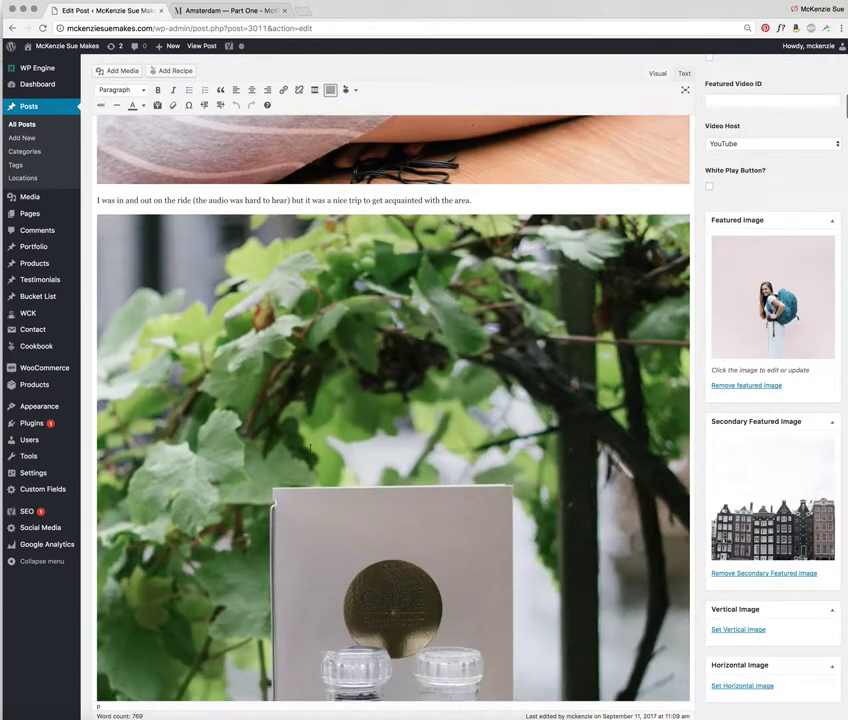
left_click(400, 228)
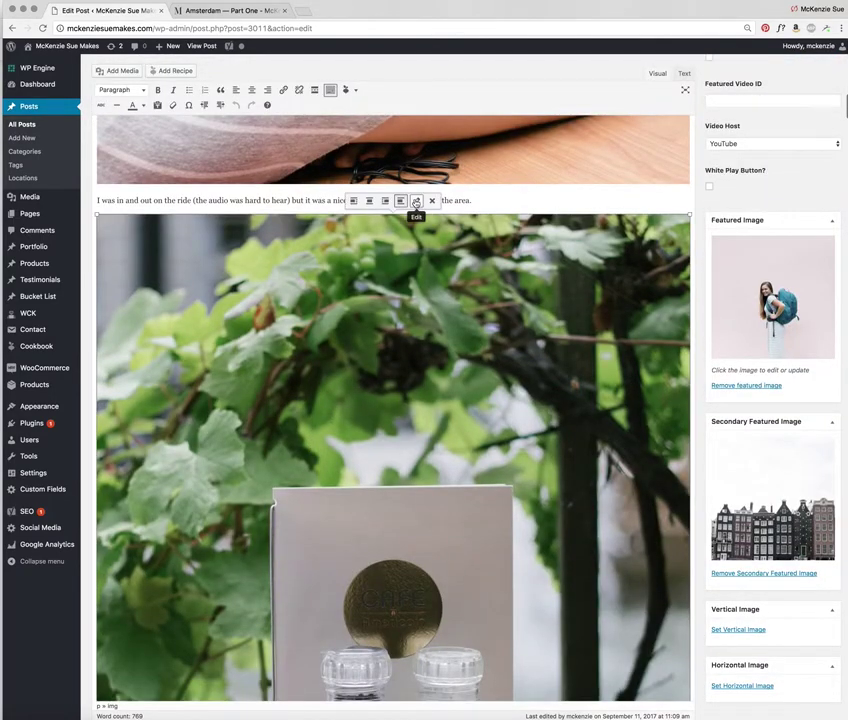
left_click(416, 202)
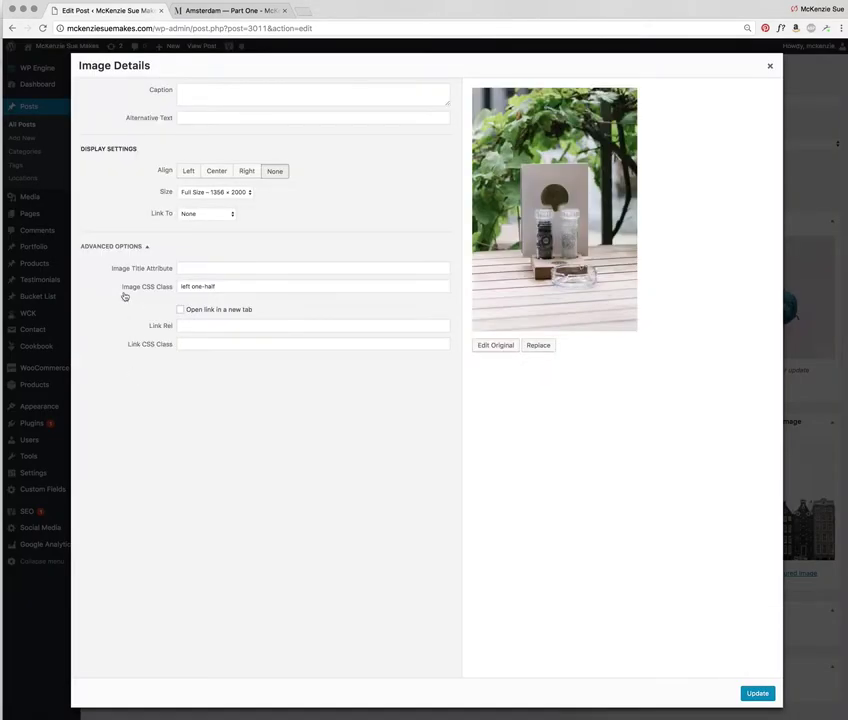